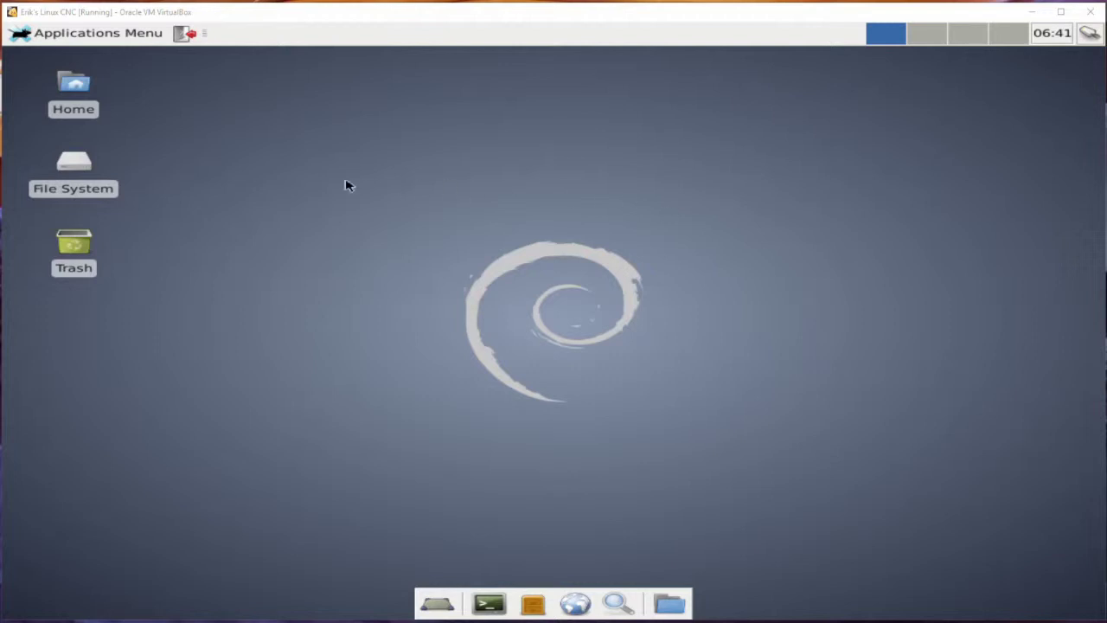
Open the Xfce Applications Menu from the top panel
click(67, 35)
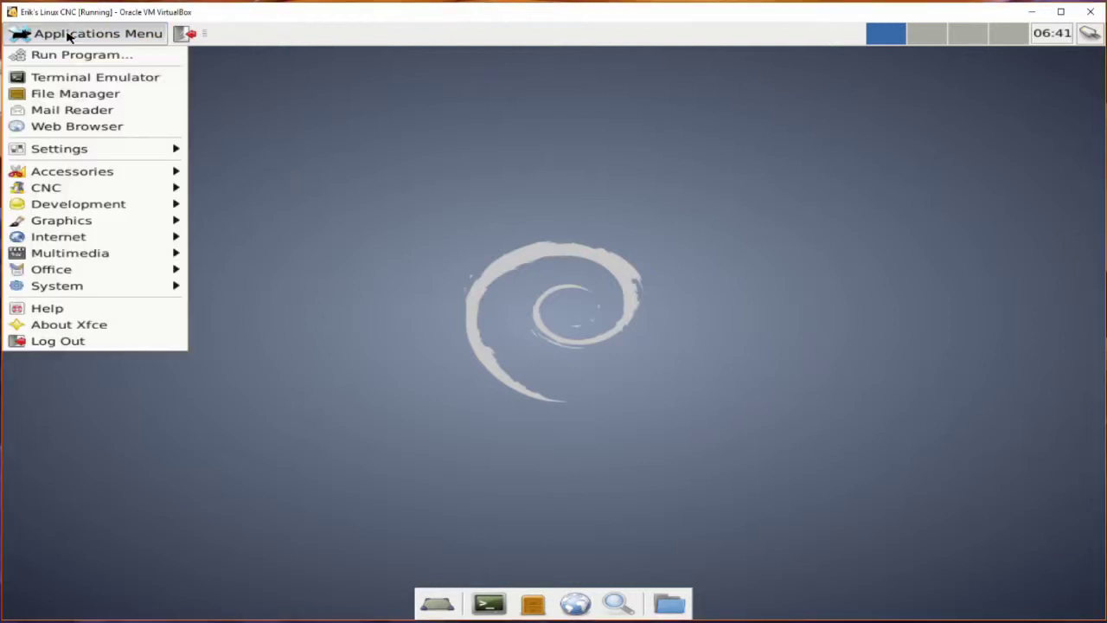
Launch LinuxCNC Config Picker from the CNC menu and browse the sample tree, toggling the axis group
mouse_move(109, 186)
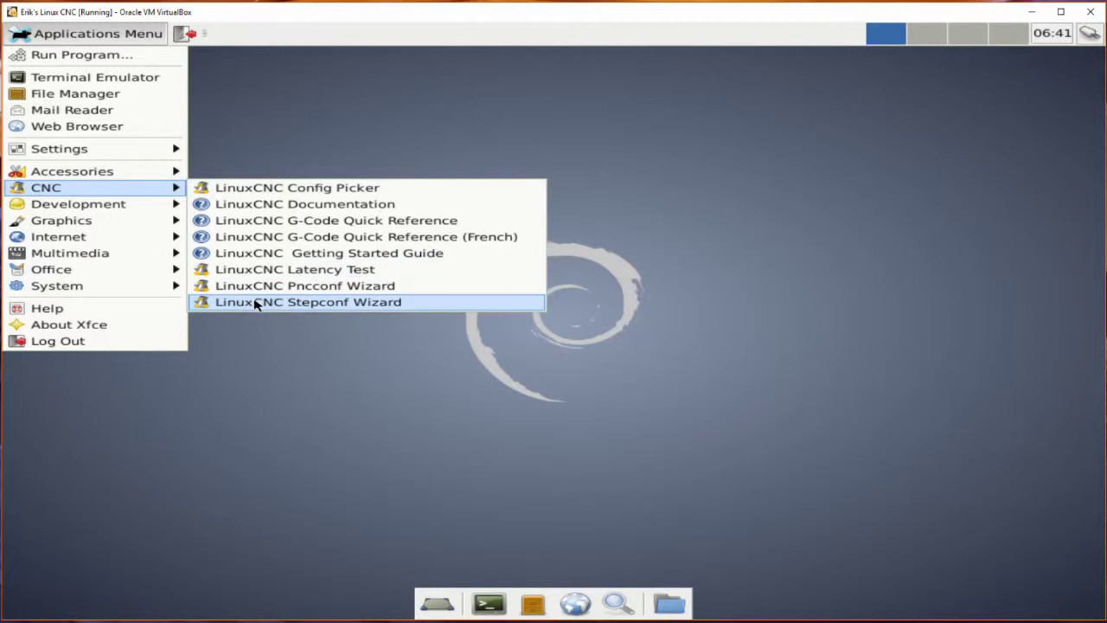
click(252, 189)
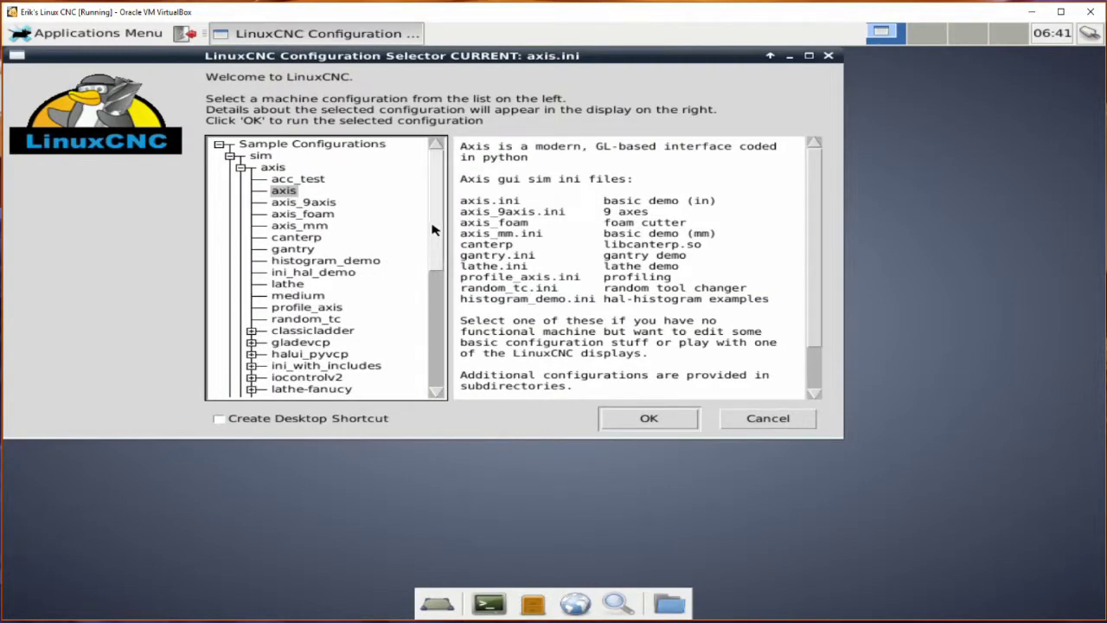
scroll(437, 294, down, 3)
scroll(436, 294, down, 3)
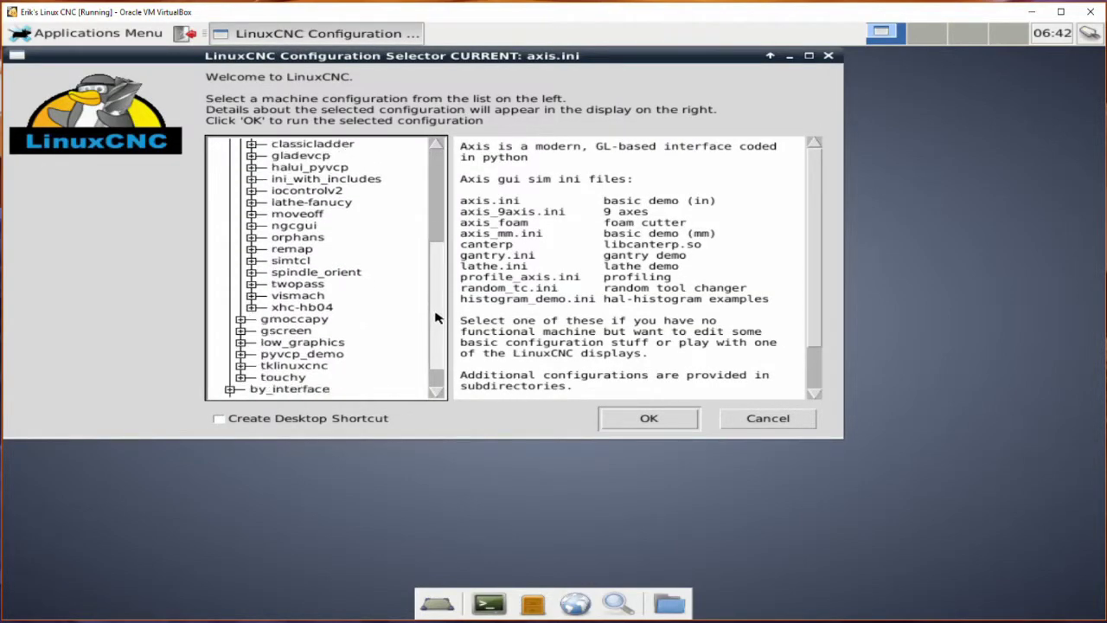
scroll(438, 346, up, 6)
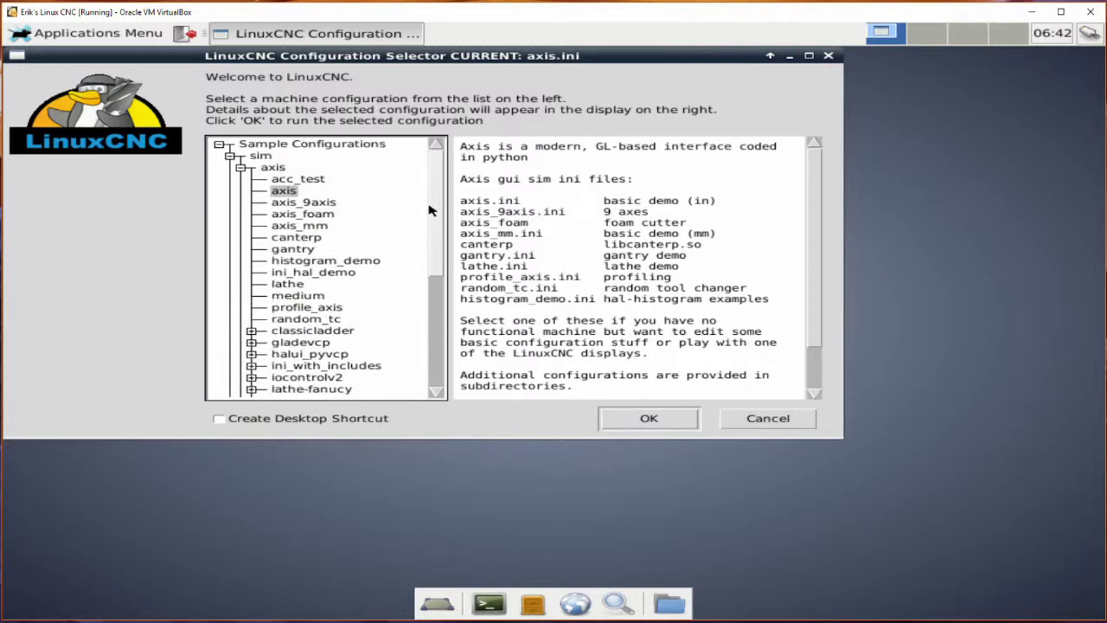
click(242, 168)
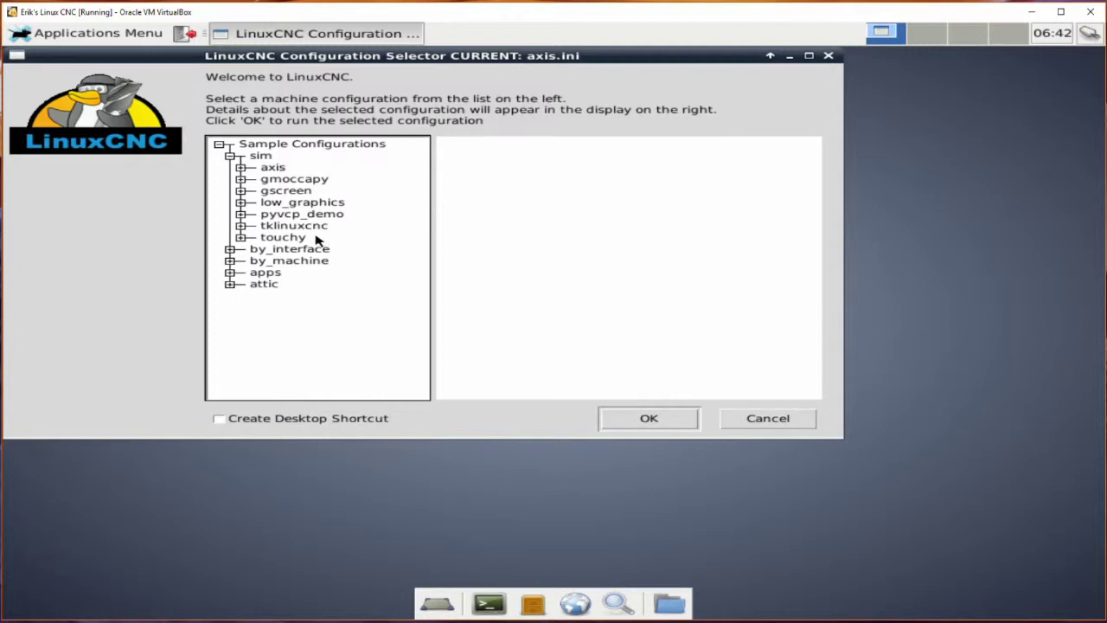
click(241, 168)
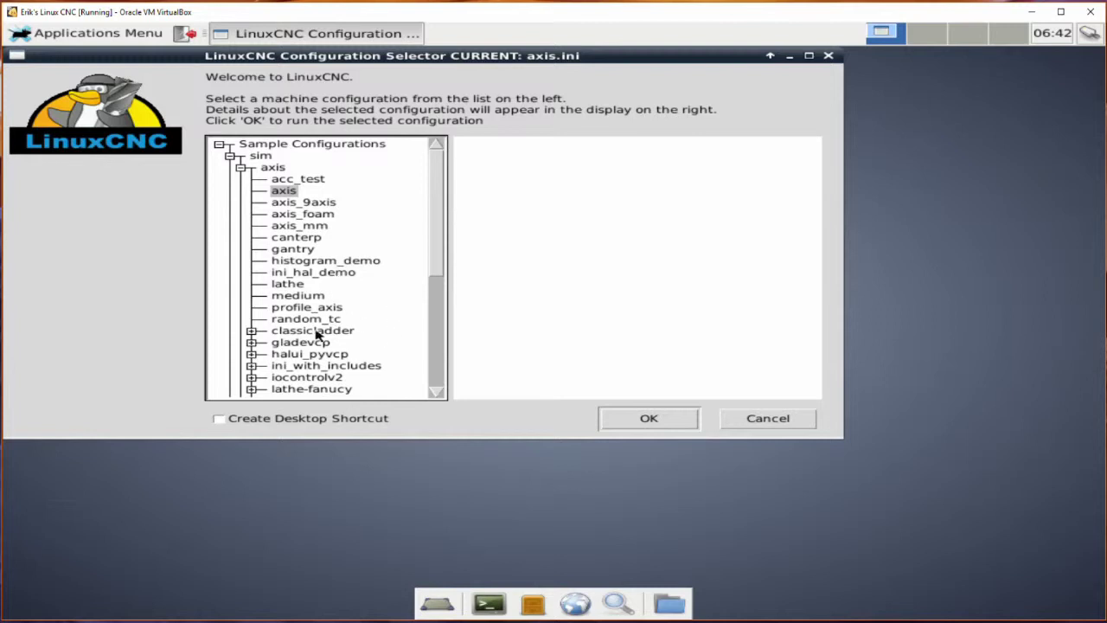
Browse the xhc-hb04, vismach and VMC_toolchange entries, then select the sim axis sample
drag(432, 252, 435, 323)
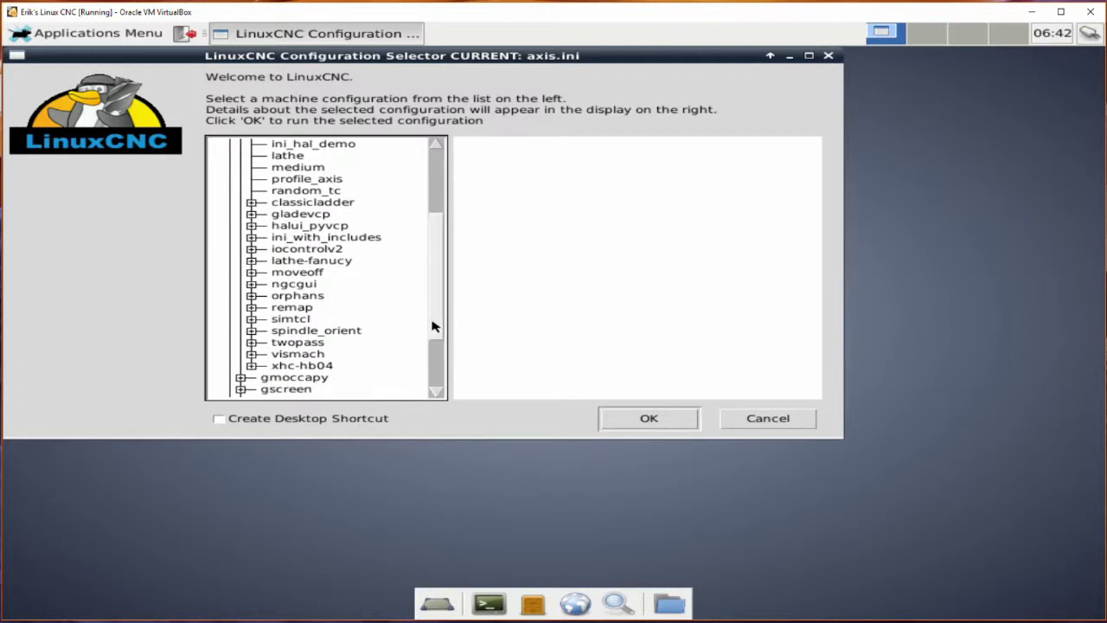
click(251, 366)
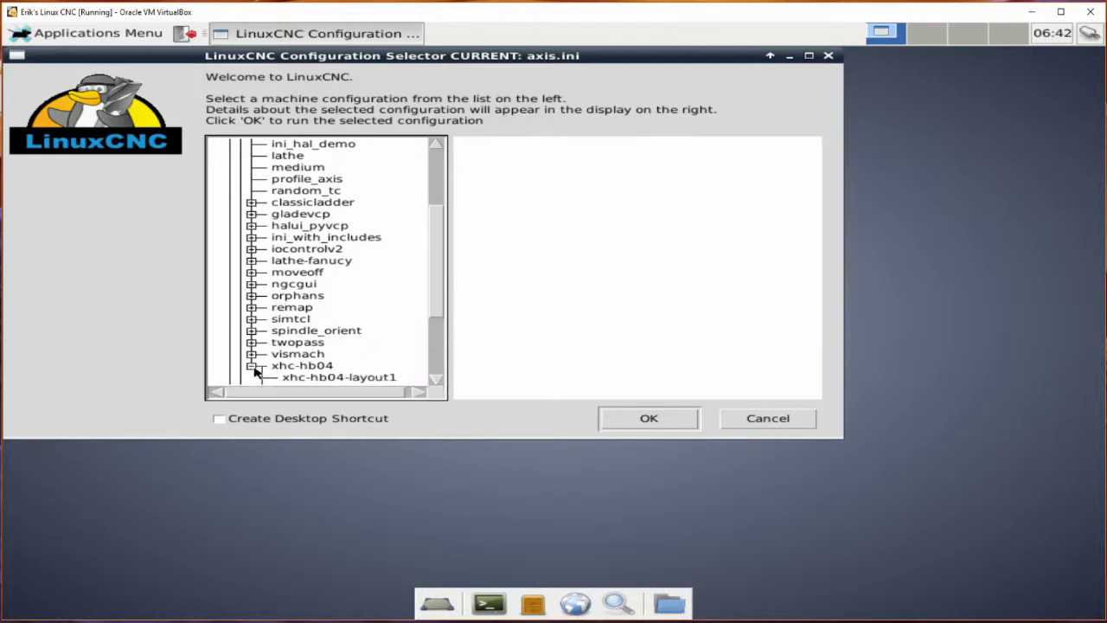
click(439, 381)
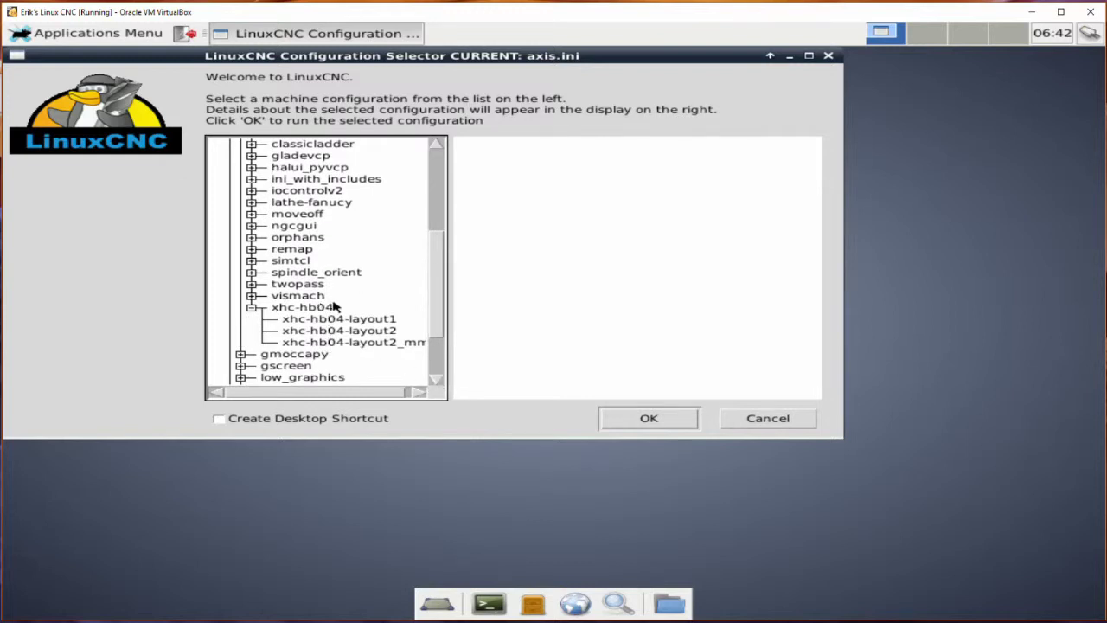
click(252, 295)
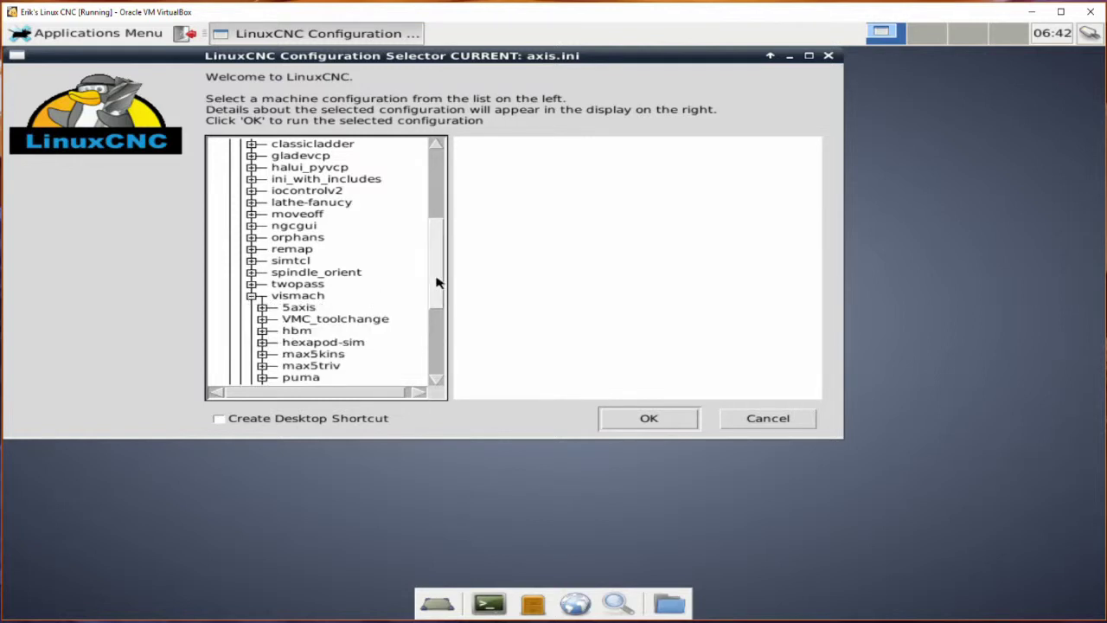
drag(438, 282, 438, 309)
click(340, 250)
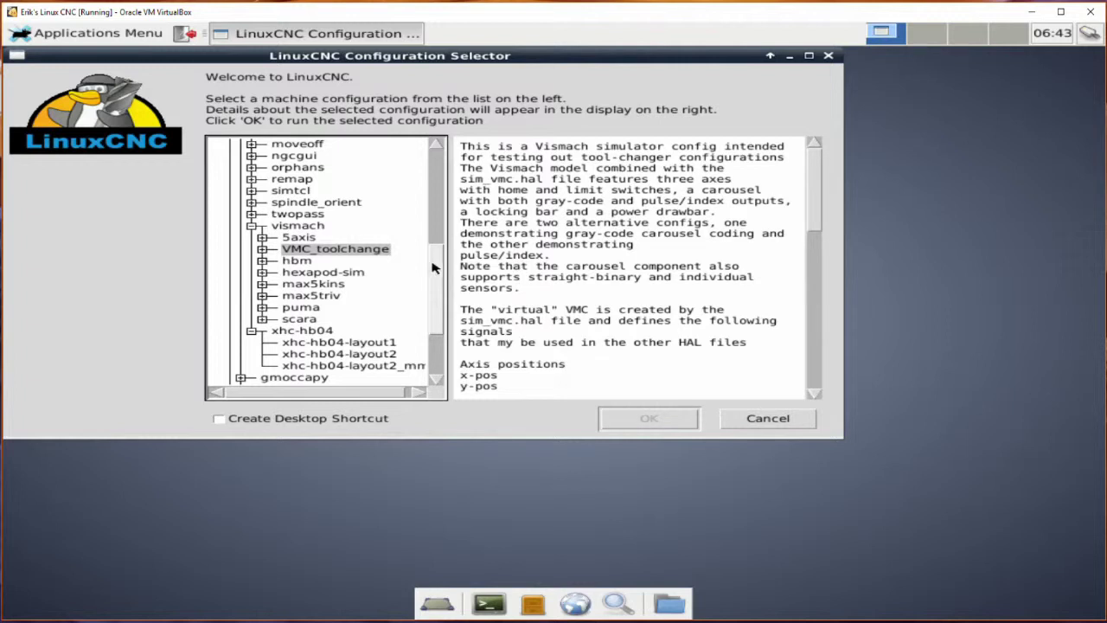
drag(435, 269, 431, 177)
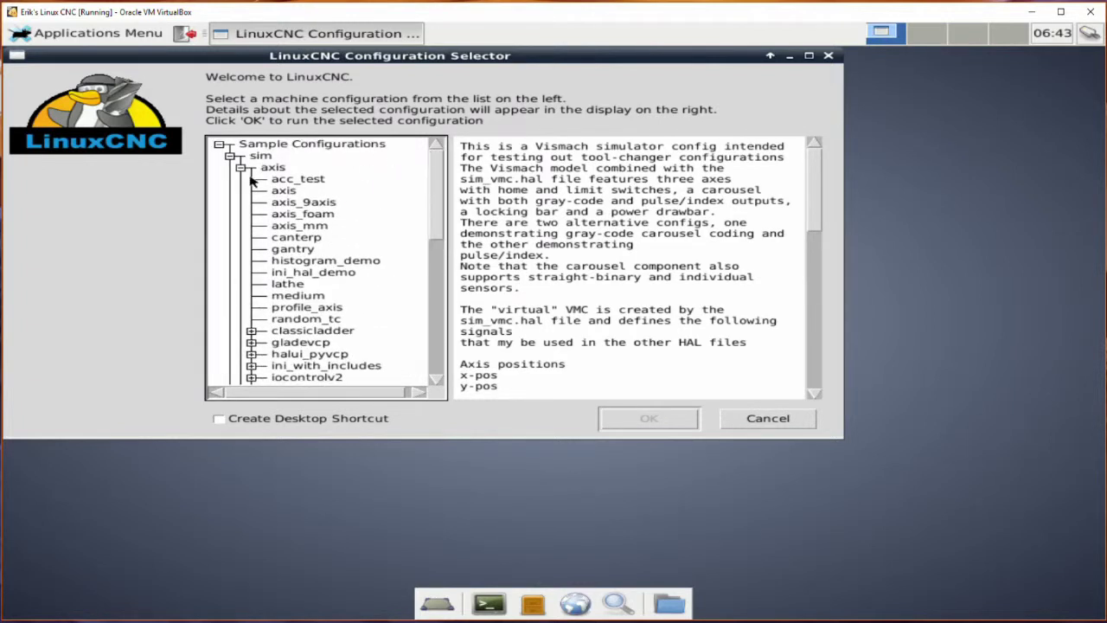
click(284, 191)
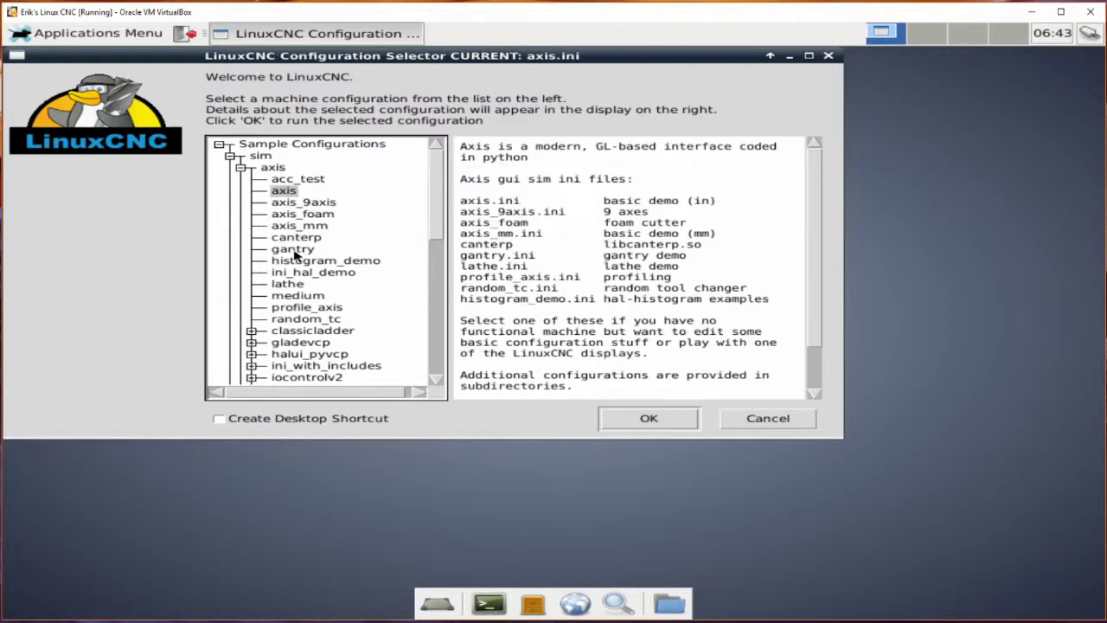
Launch the axis sample configuration, copying it into the home directory
click(645, 419)
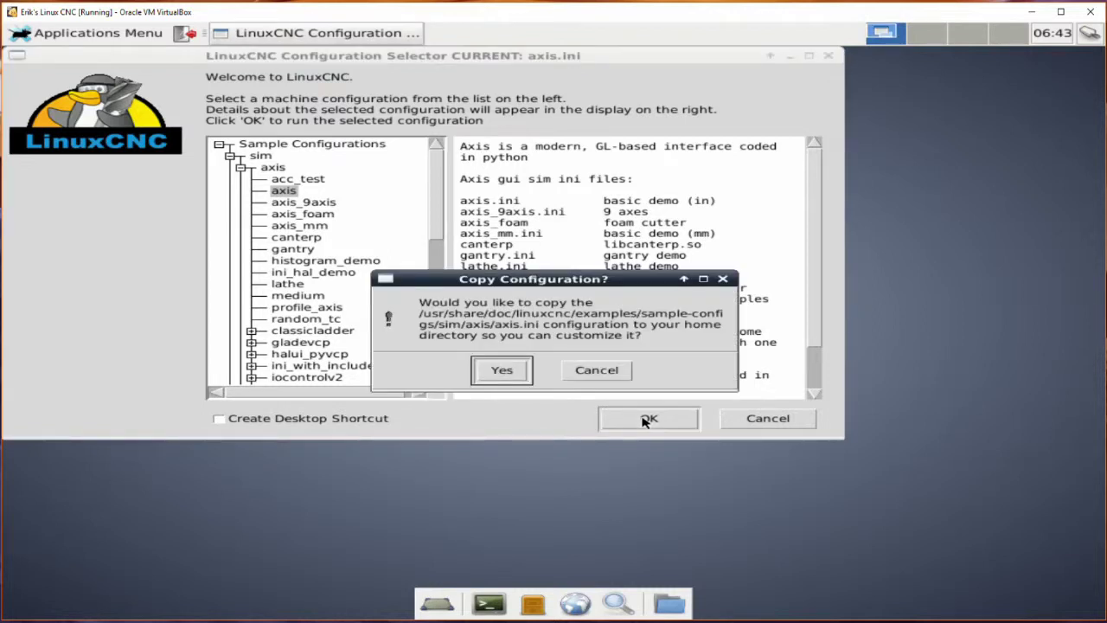
click(497, 372)
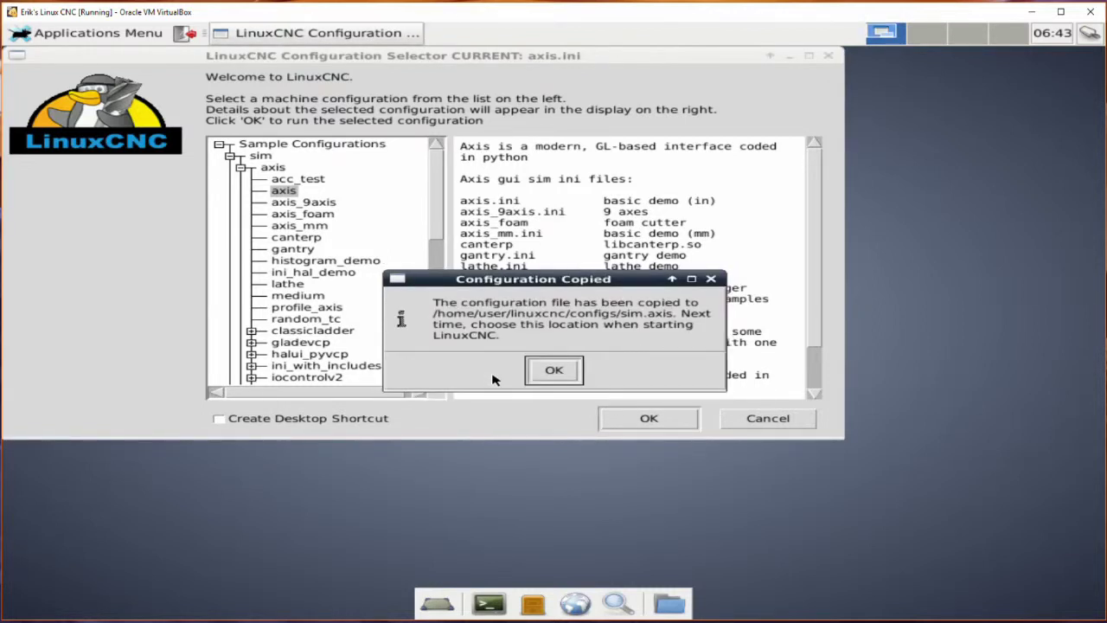
click(554, 372)
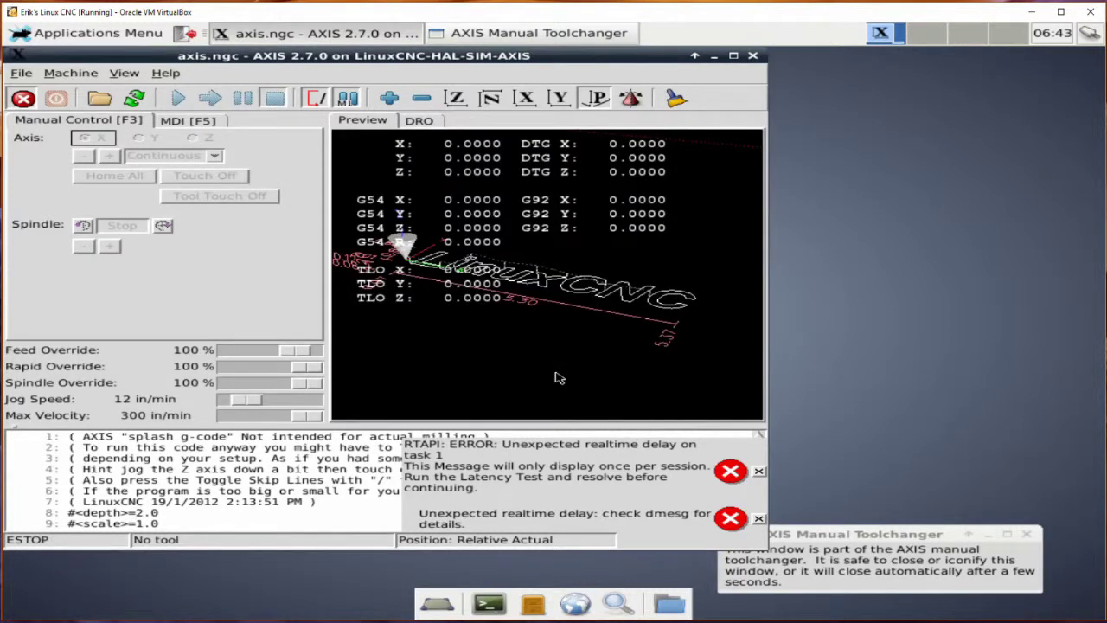
Dismiss the realtime delay errors and manual toolchanger window, then minimize AXIS
click(759, 471)
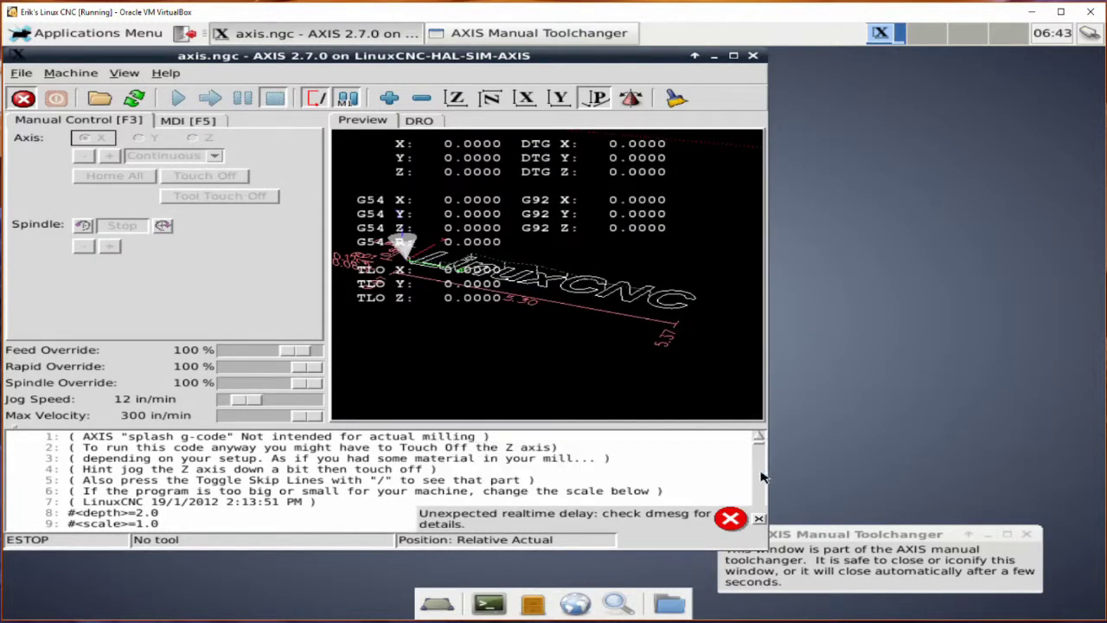
click(758, 519)
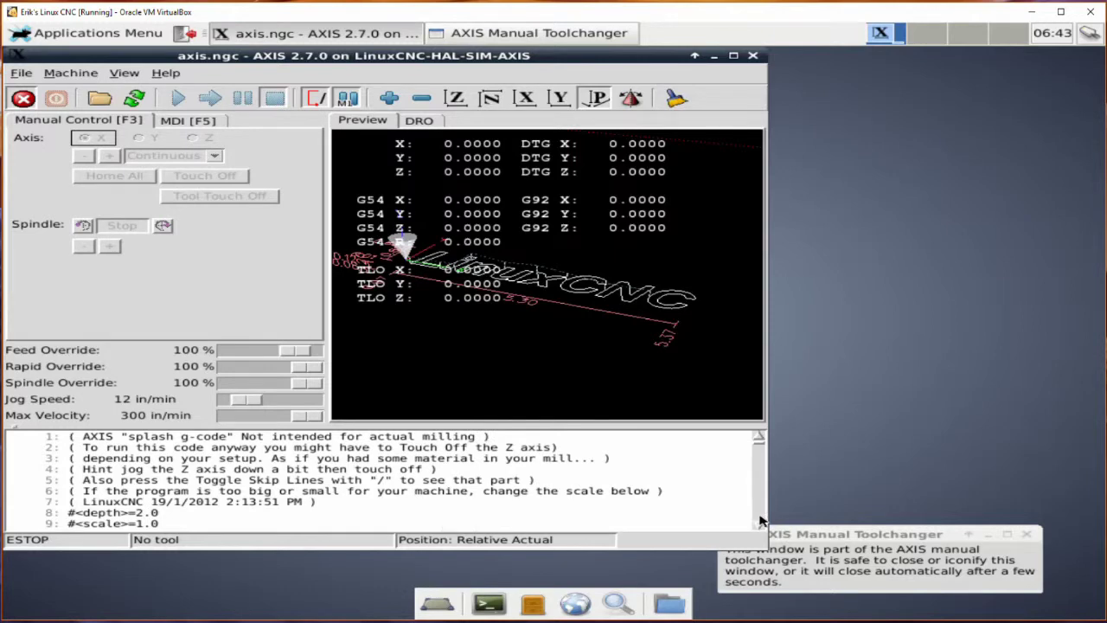
click(1028, 534)
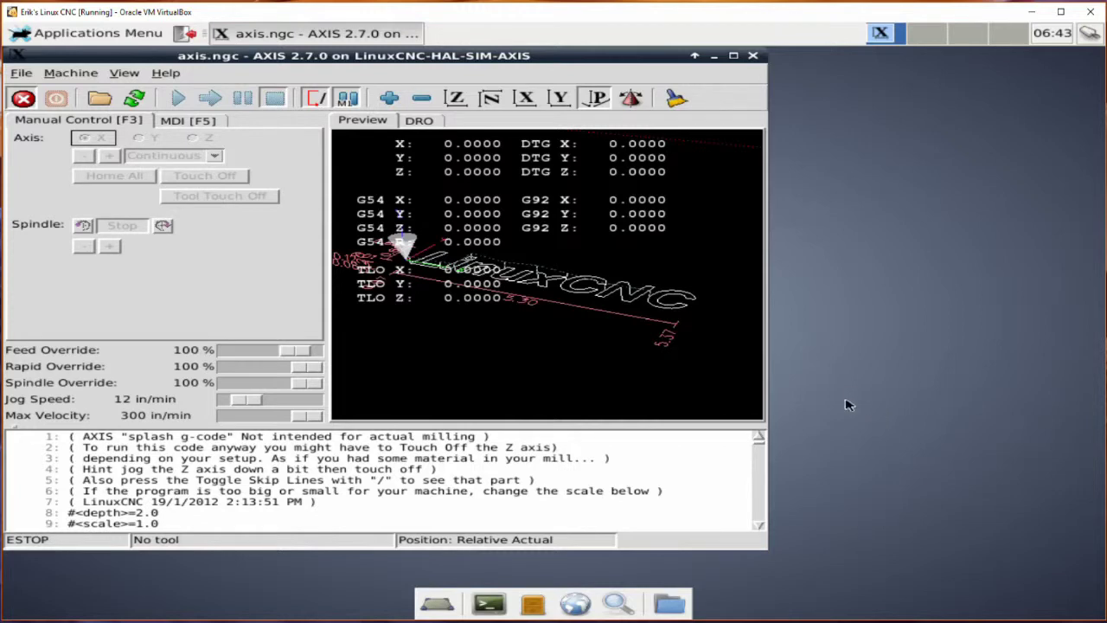
click(713, 57)
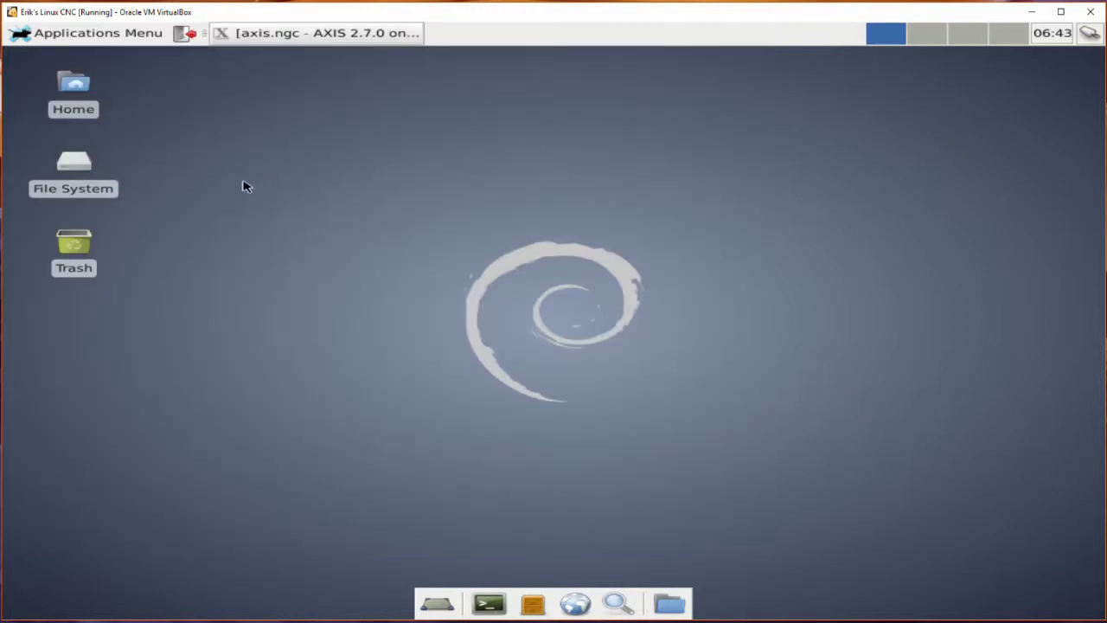
click(72, 83)
Browse from Home through linuxcnc/configs into the sim.axis folder
double_click(71, 83)
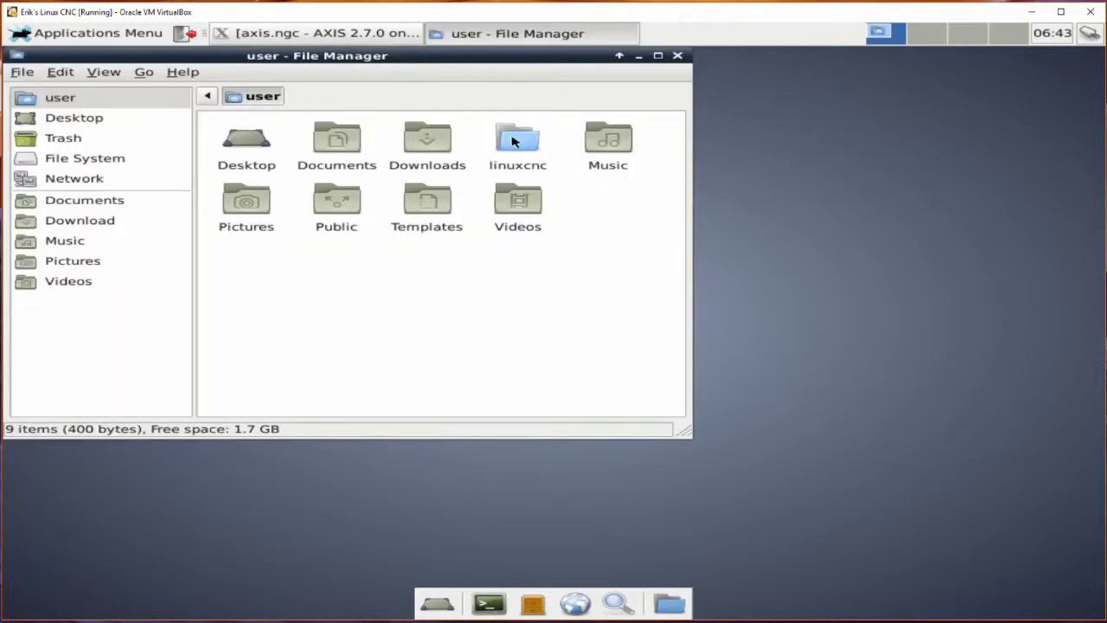
double_click(516, 140)
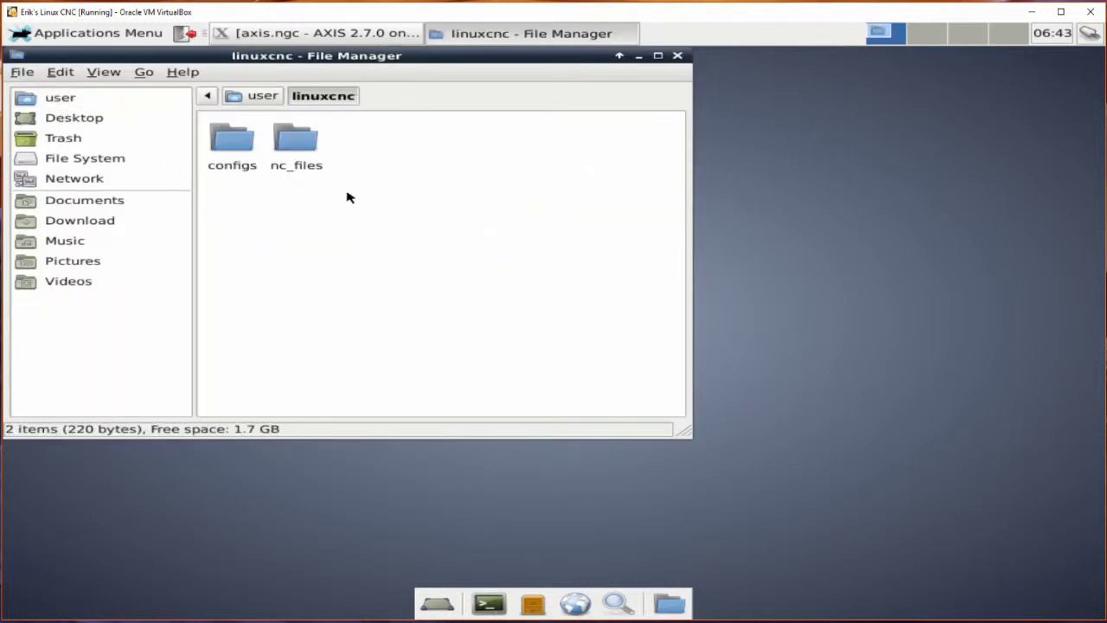
double_click(229, 142)
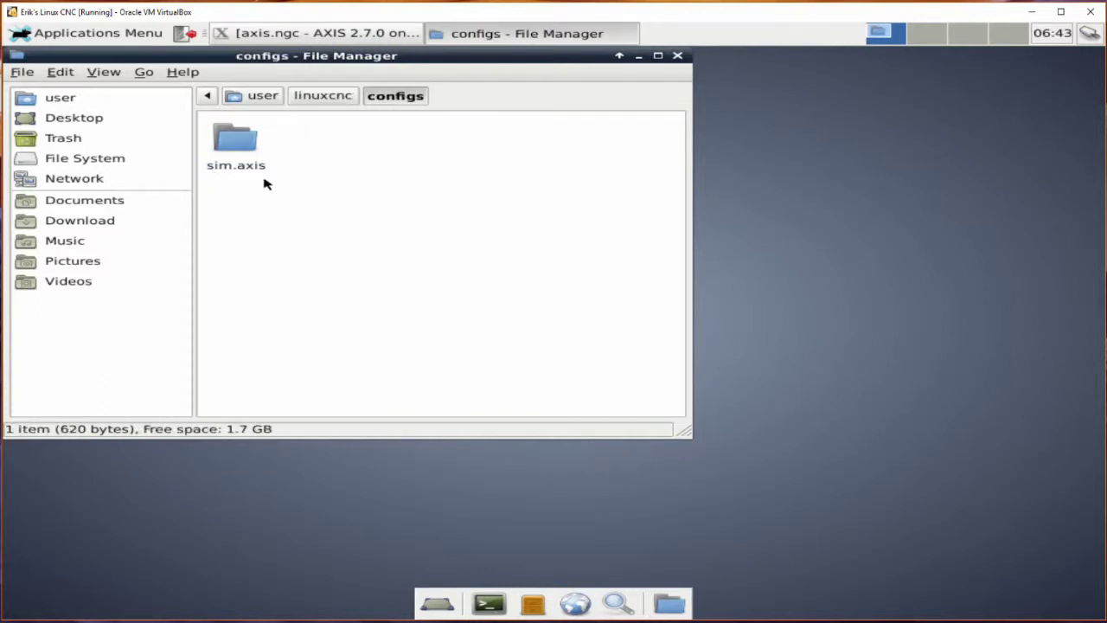
click(232, 148)
double_click(231, 148)
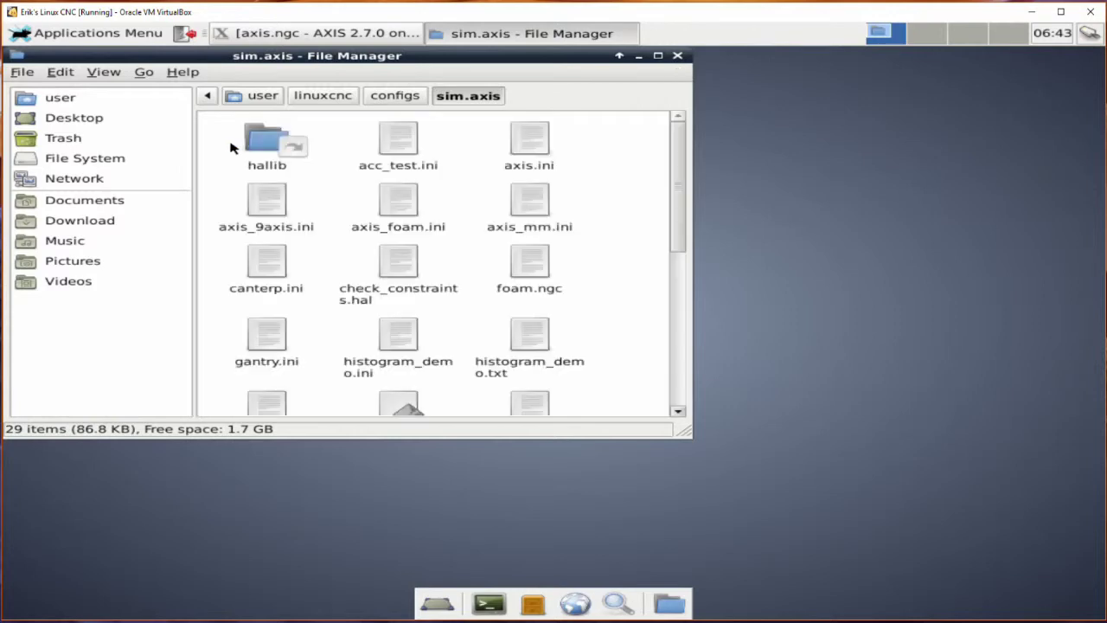
Switch to detailed list view, enlarge the window, and open axis.ini in Mousepad
click(103, 72)
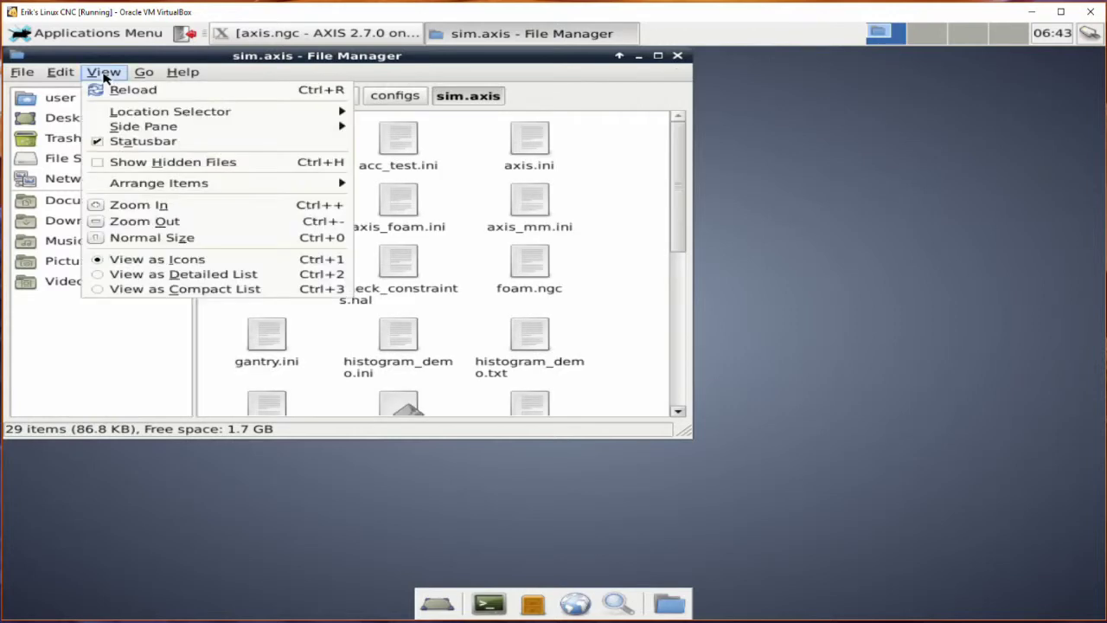
click(149, 275)
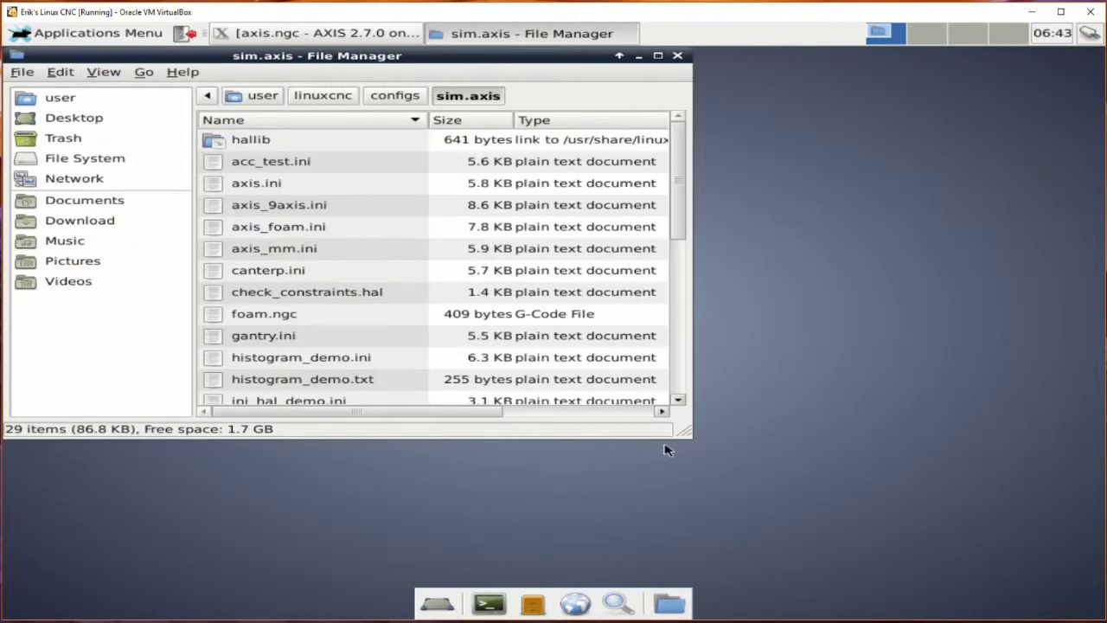
drag(683, 429, 701, 609)
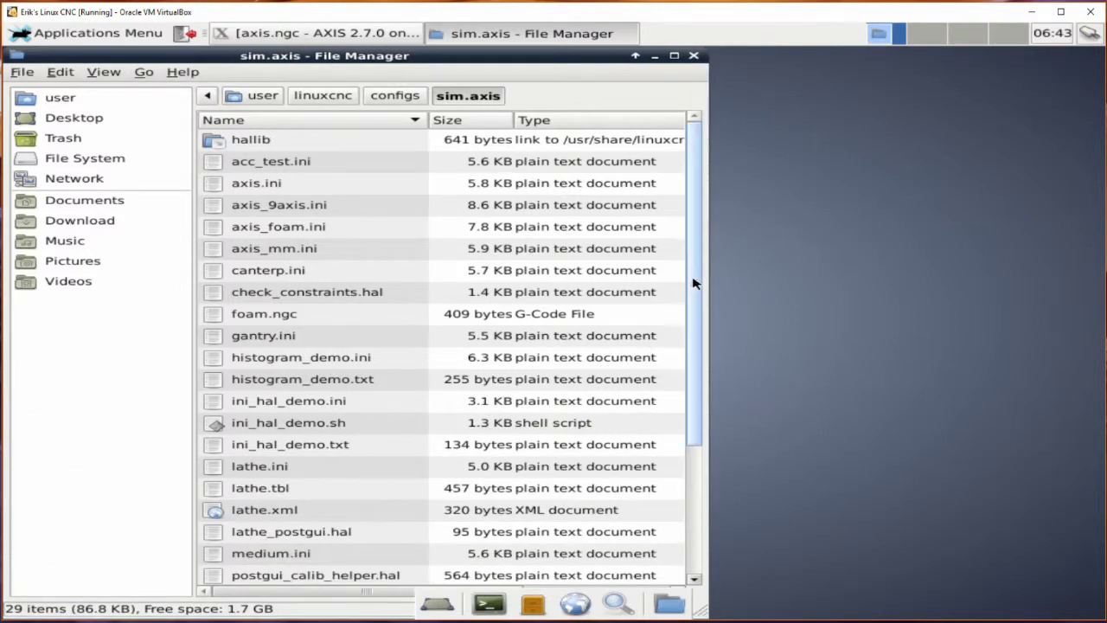
drag(697, 282, 714, 265)
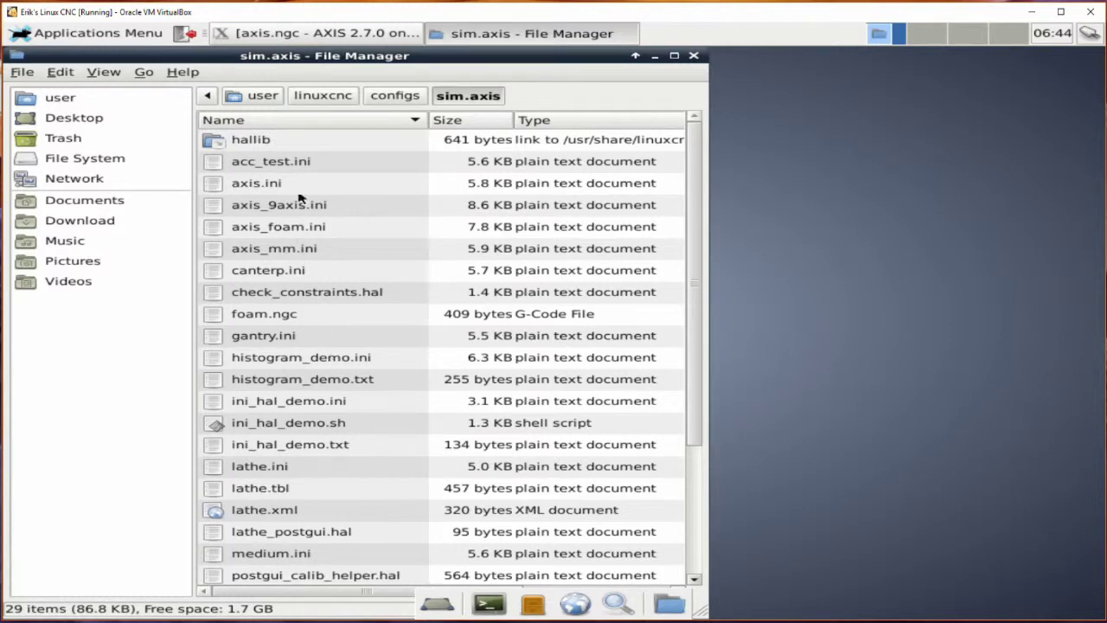
click(253, 183)
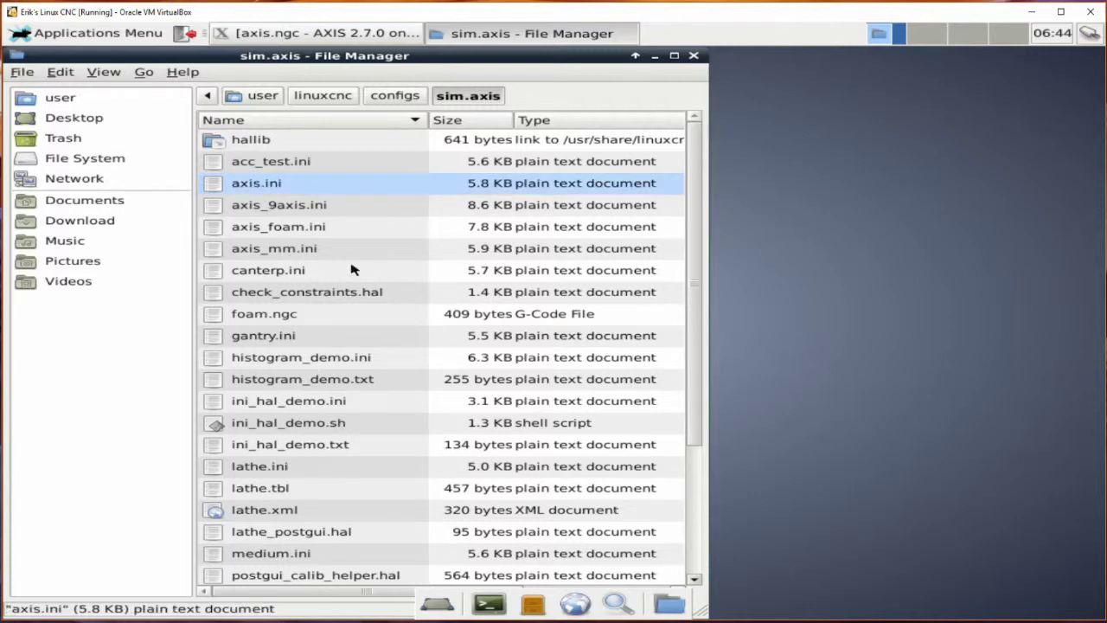
double_click(251, 183)
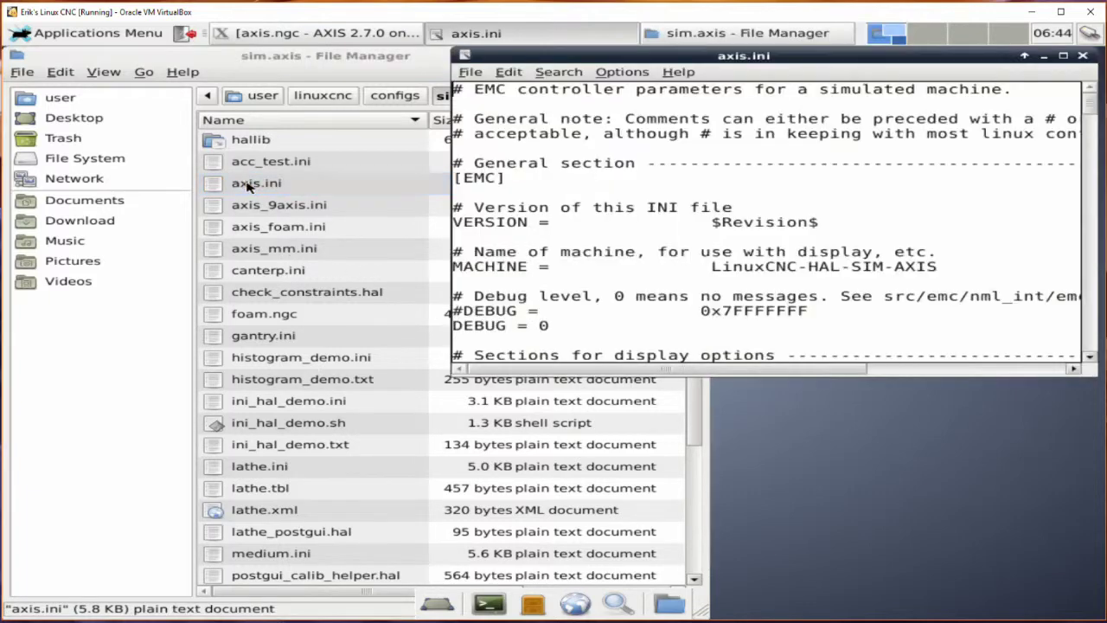
Maximize the editor and scroll to the [DISPLAY] section, highlighting DISPLAY = axis
click(1063, 55)
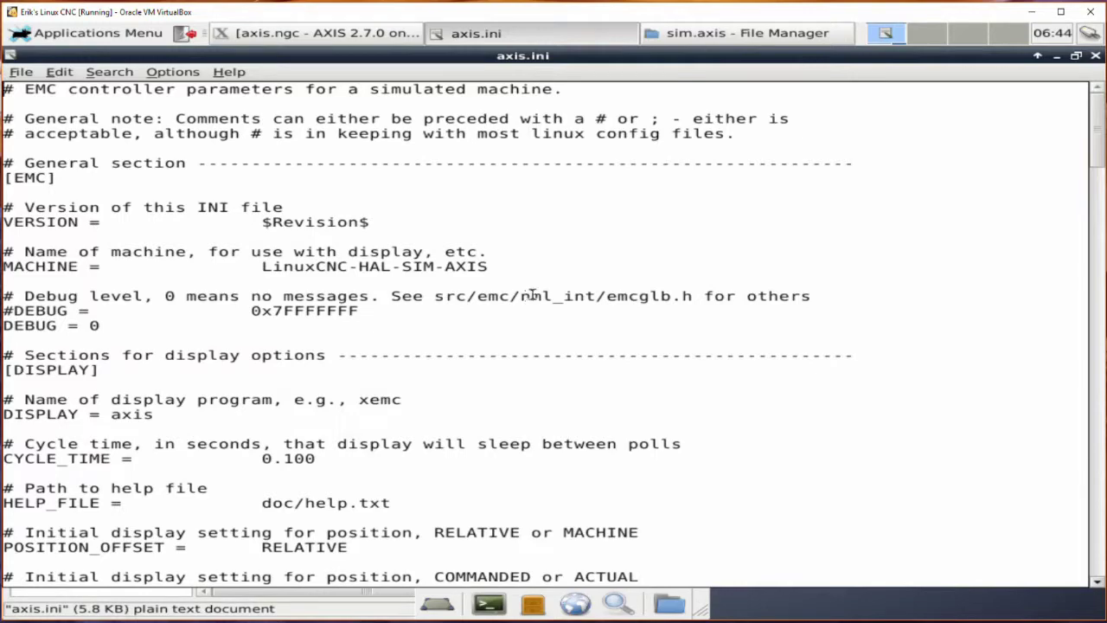
mouse_move(1102, 147)
mouse_down()
mouse_move(1100, 216)
mouse_move(1102, 145)
mouse_up()
click(7, 88)
drag(1096, 144, 1097, 188)
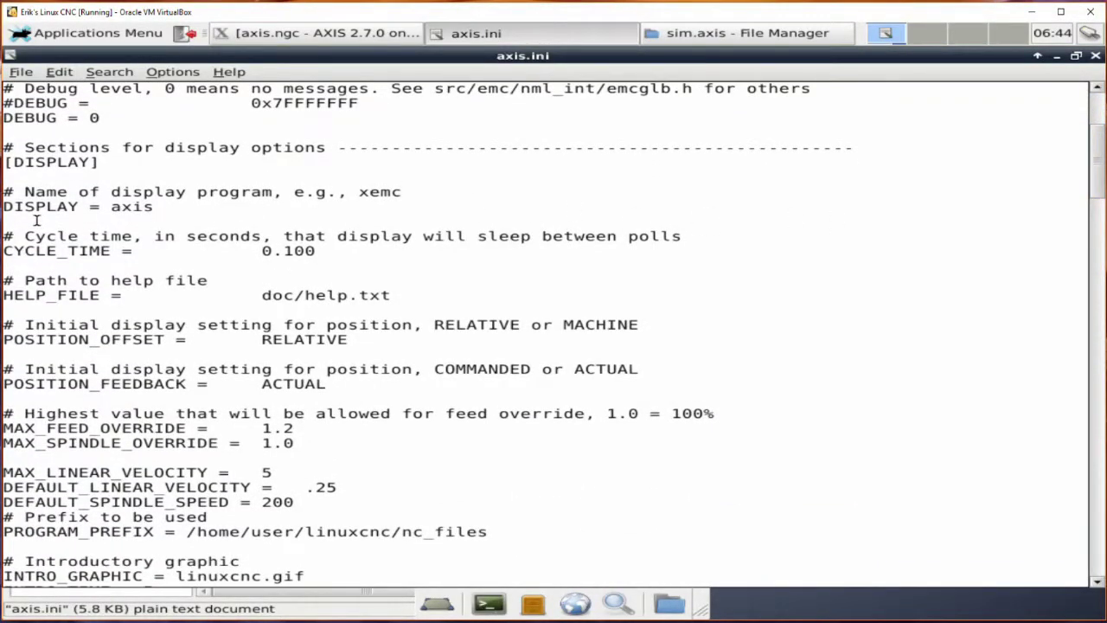
double_click(127, 206)
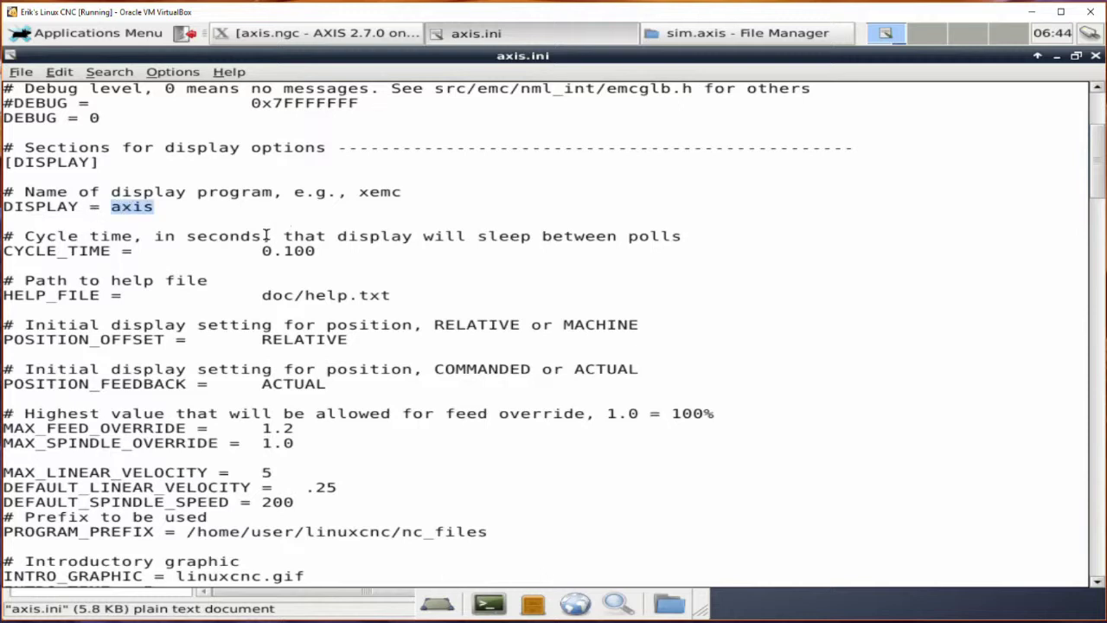
Minimize the axis.ini editor and bring the AXIS window back to front
click(1056, 55)
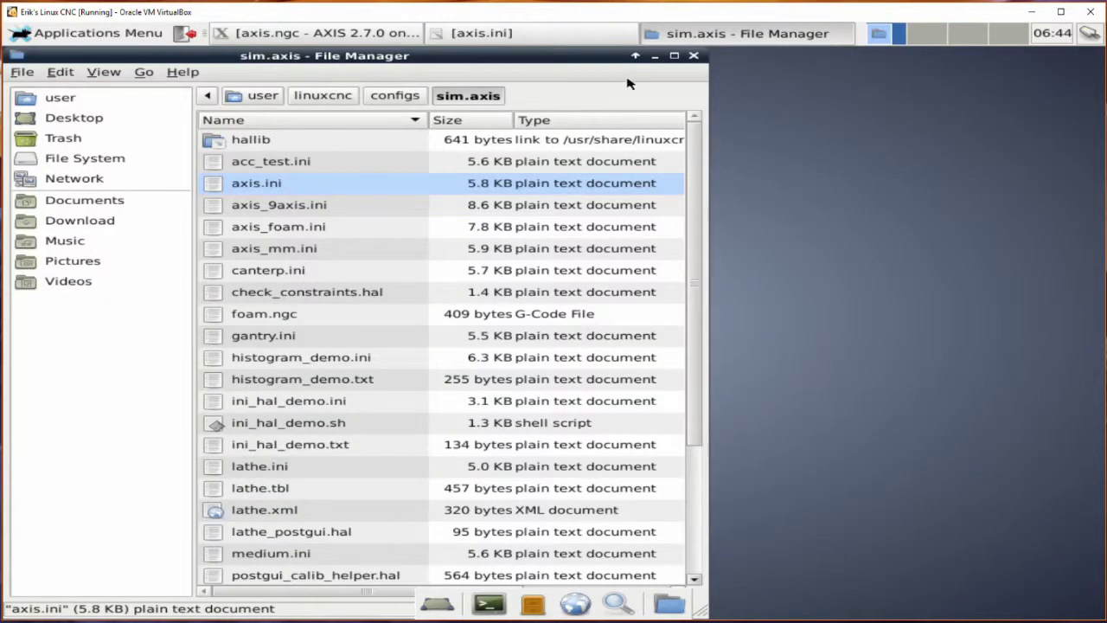
click(655, 56)
click(375, 34)
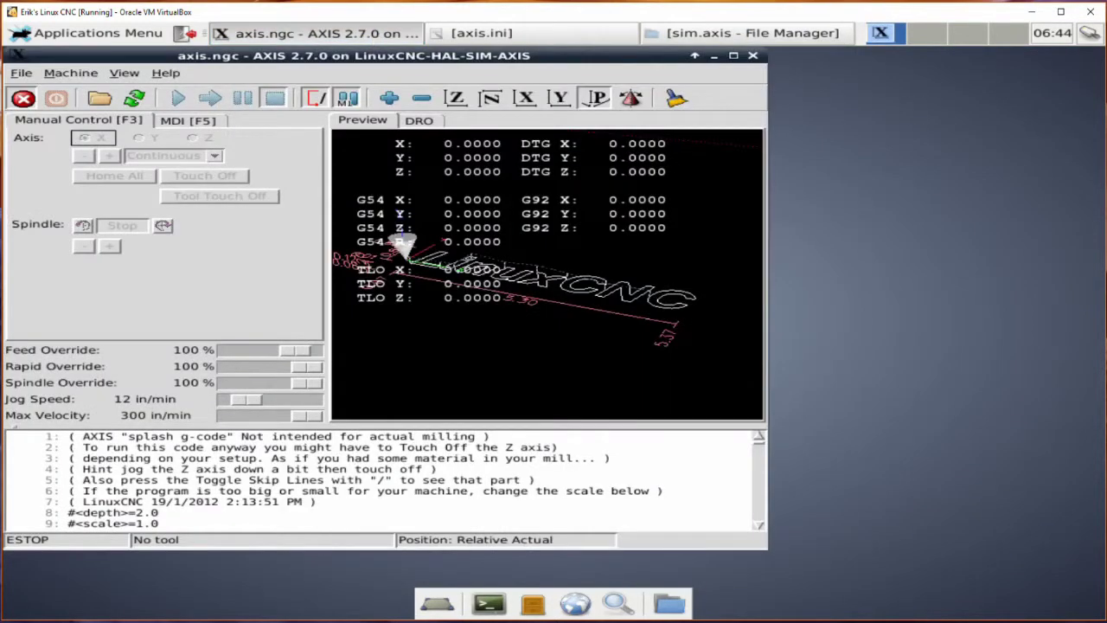
Shut down LinuxCNC AXIS and reopen the LinuxCNC Config Picker
click(752, 55)
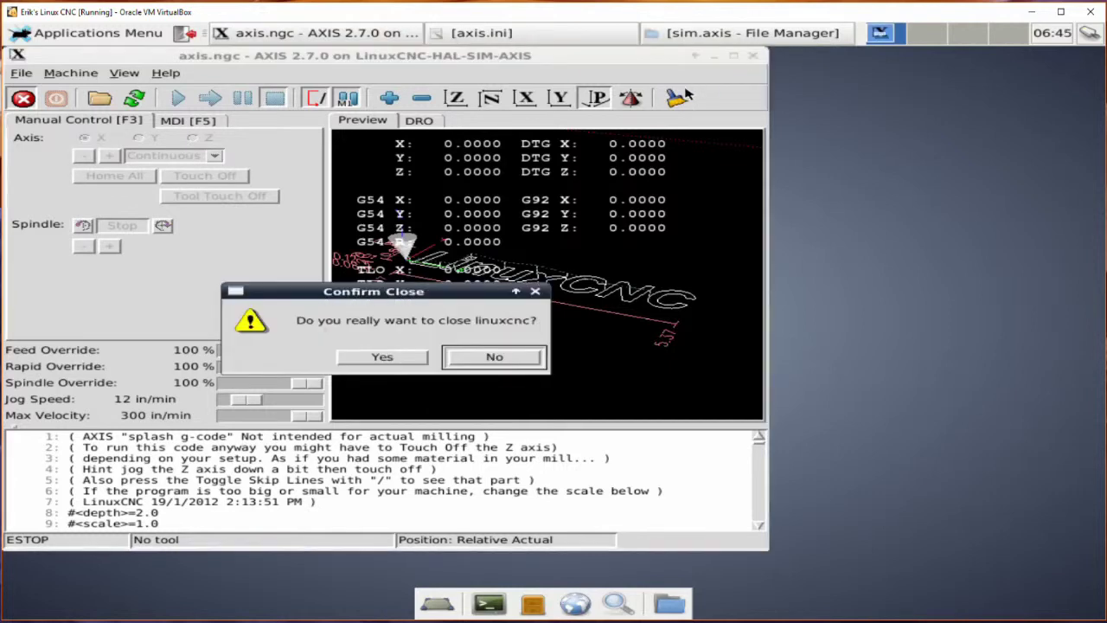
click(391, 359)
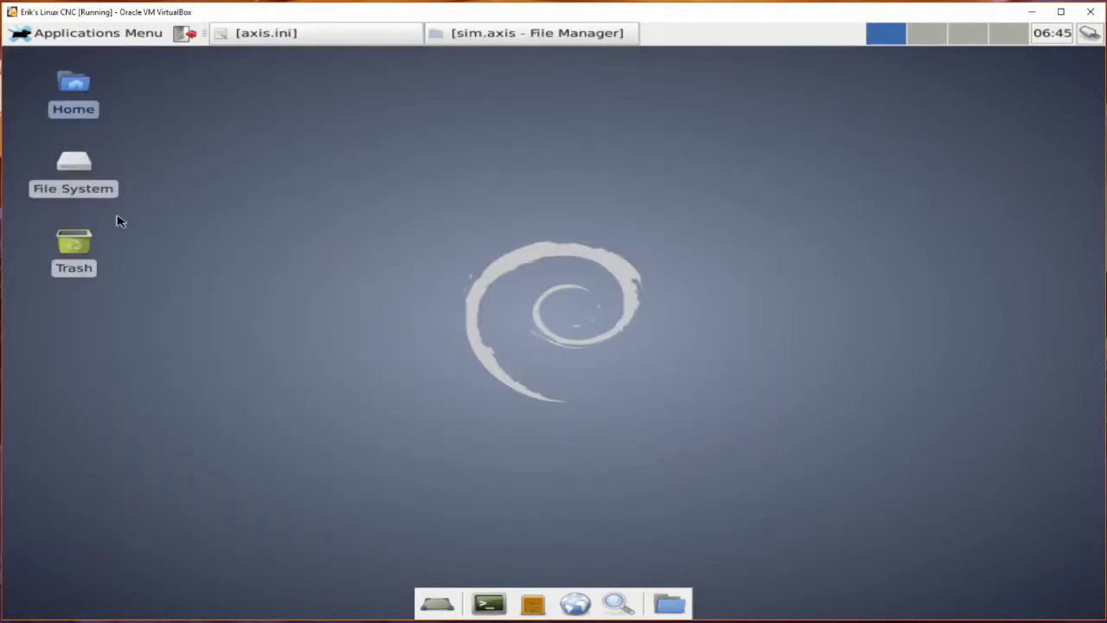
click(57, 38)
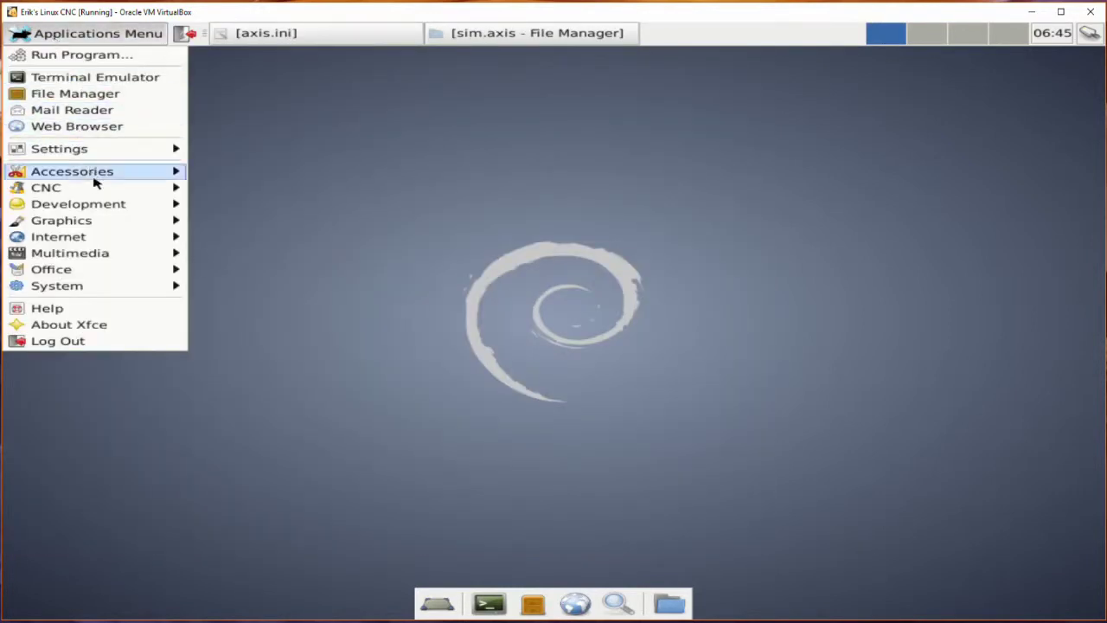
mouse_move(97, 188)
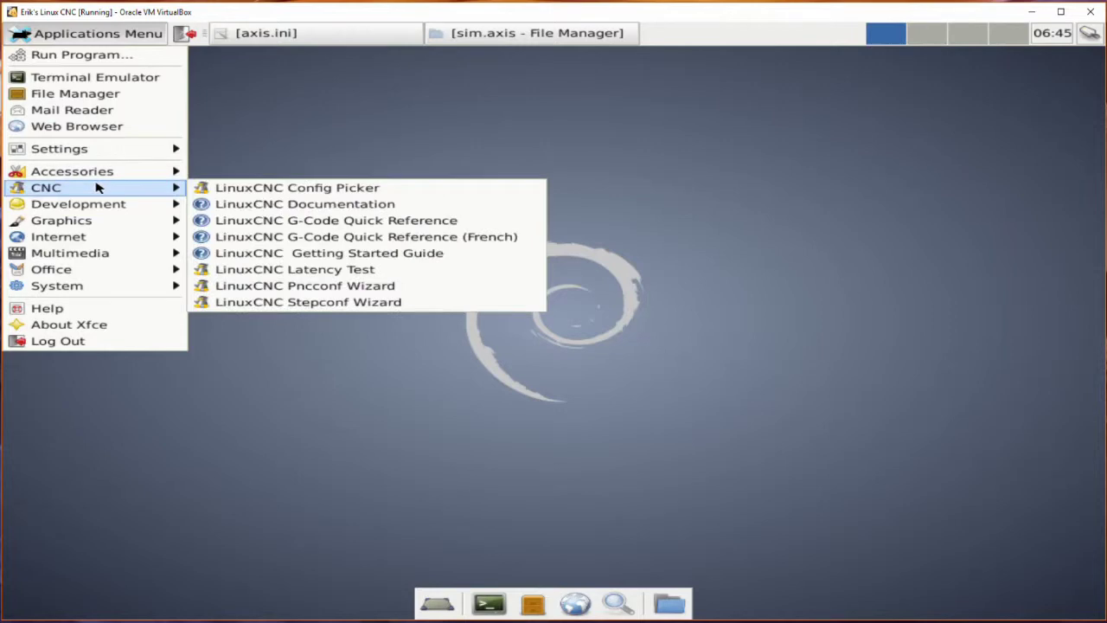
click(219, 190)
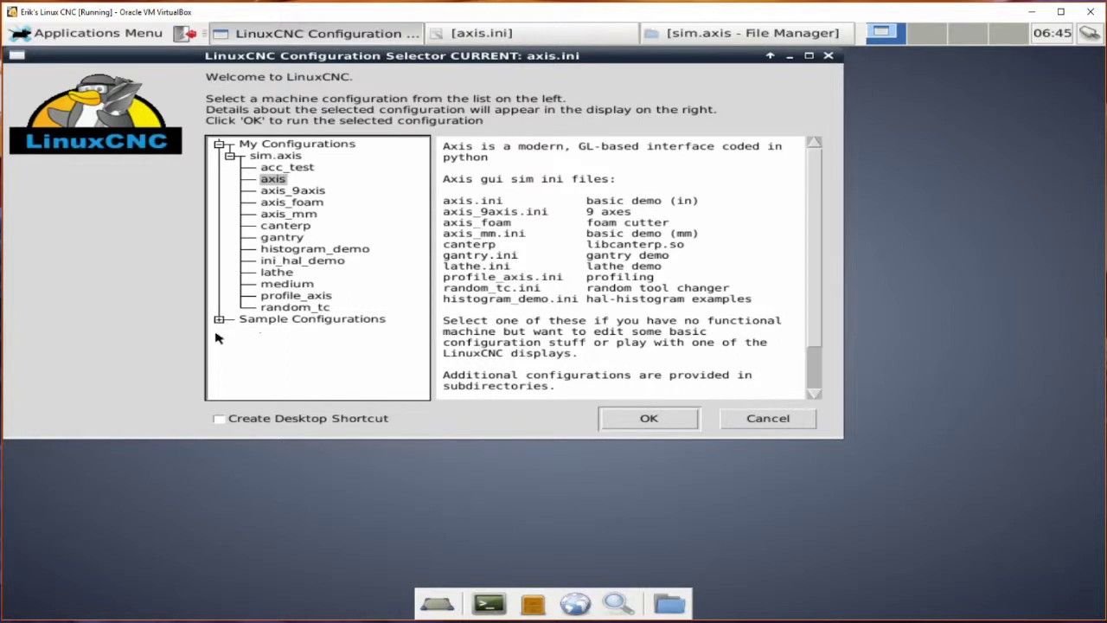
Select Sample Configurations > sim > gmoccapy and launch it, copying it to home
click(220, 319)
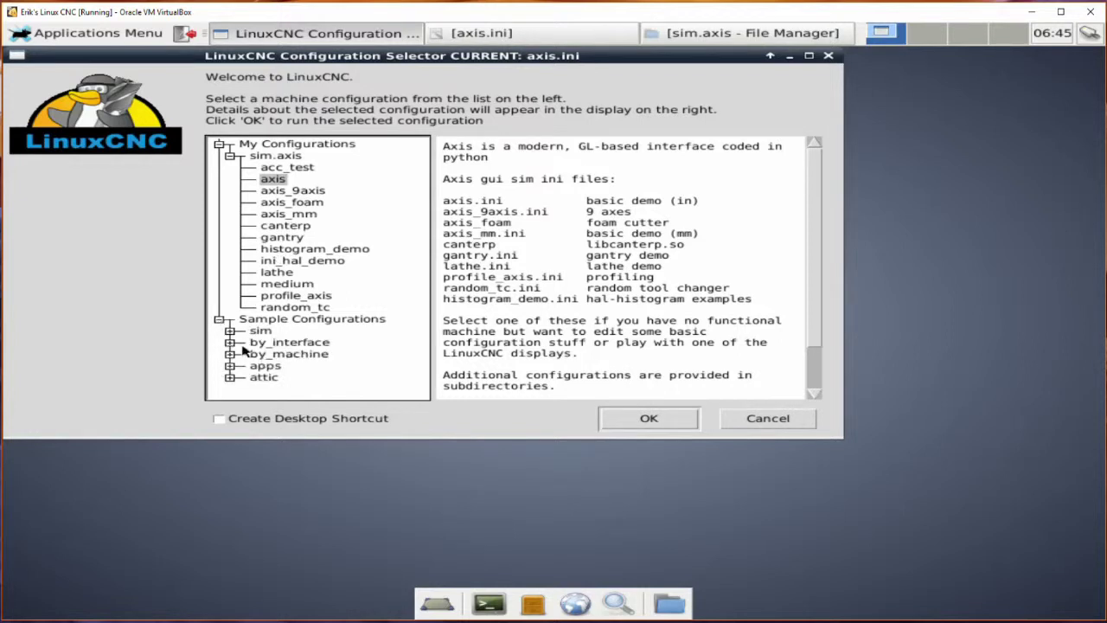
click(230, 332)
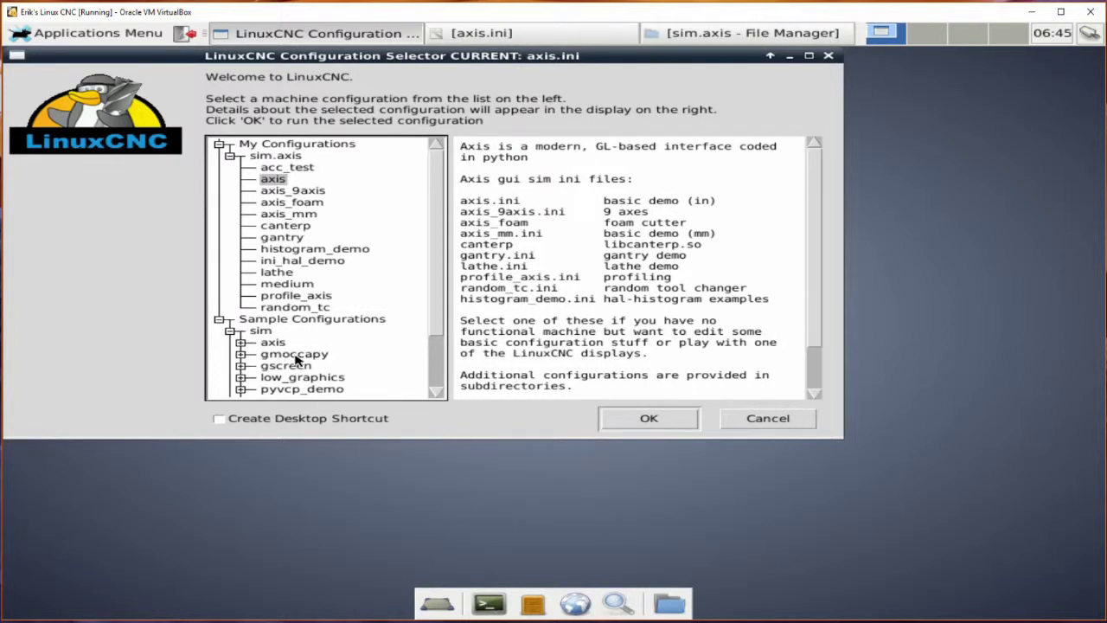
click(240, 354)
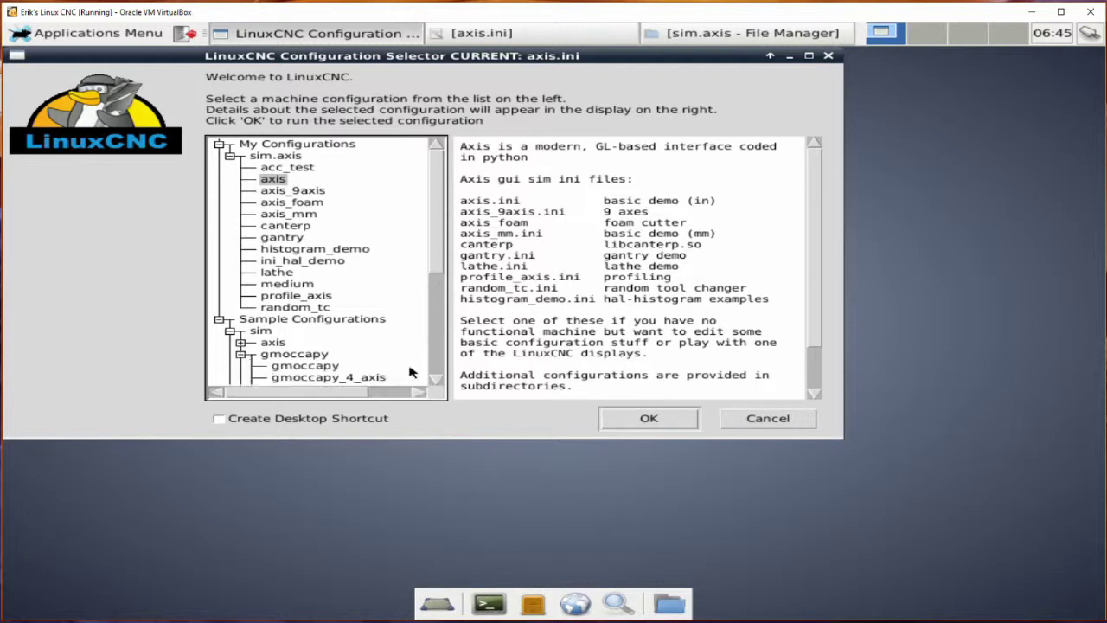
click(436, 383)
scroll(436, 383, down, 5)
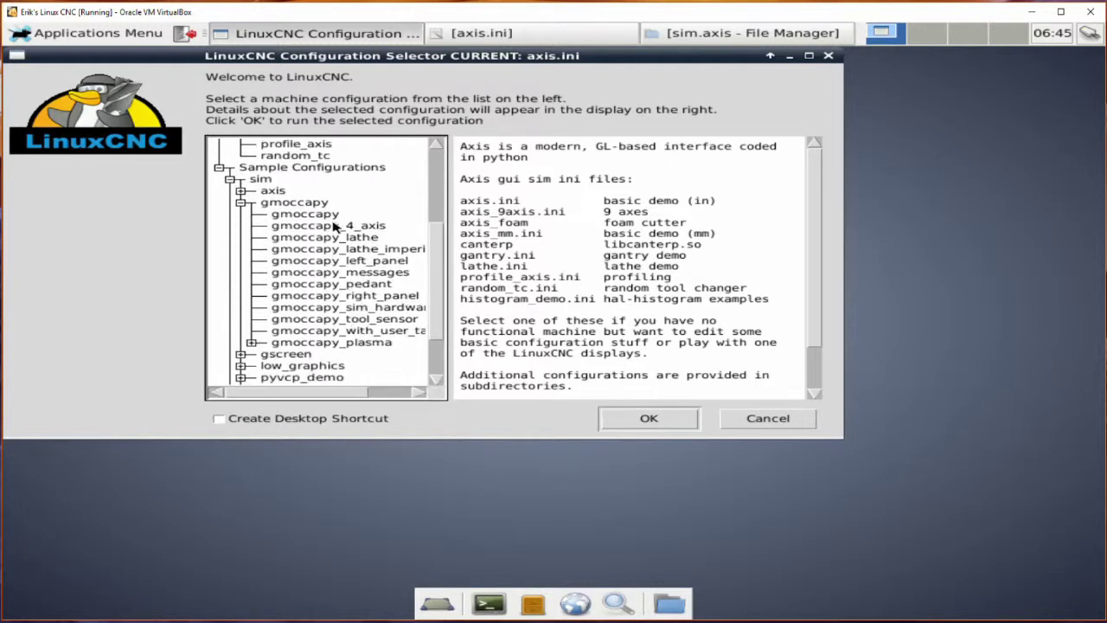
click(307, 216)
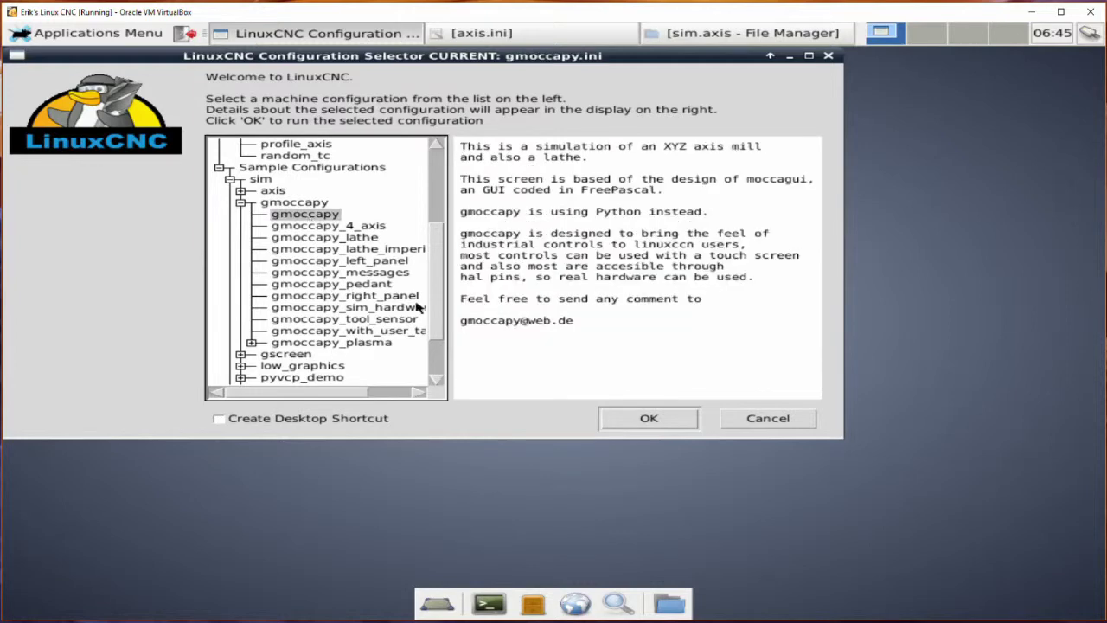
click(649, 419)
click(494, 376)
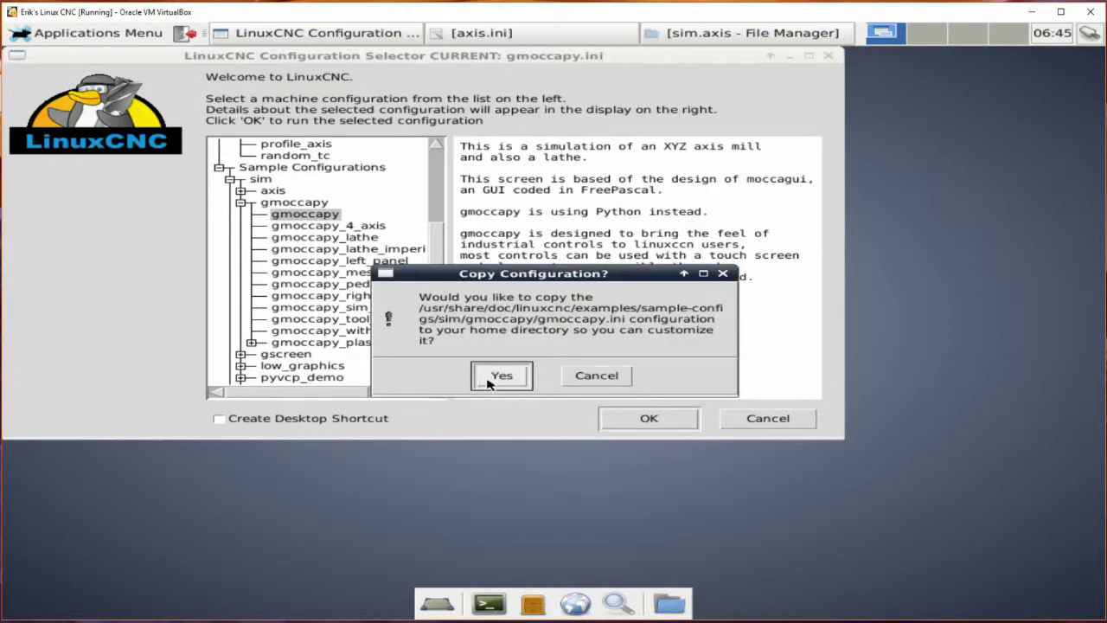
click(545, 374)
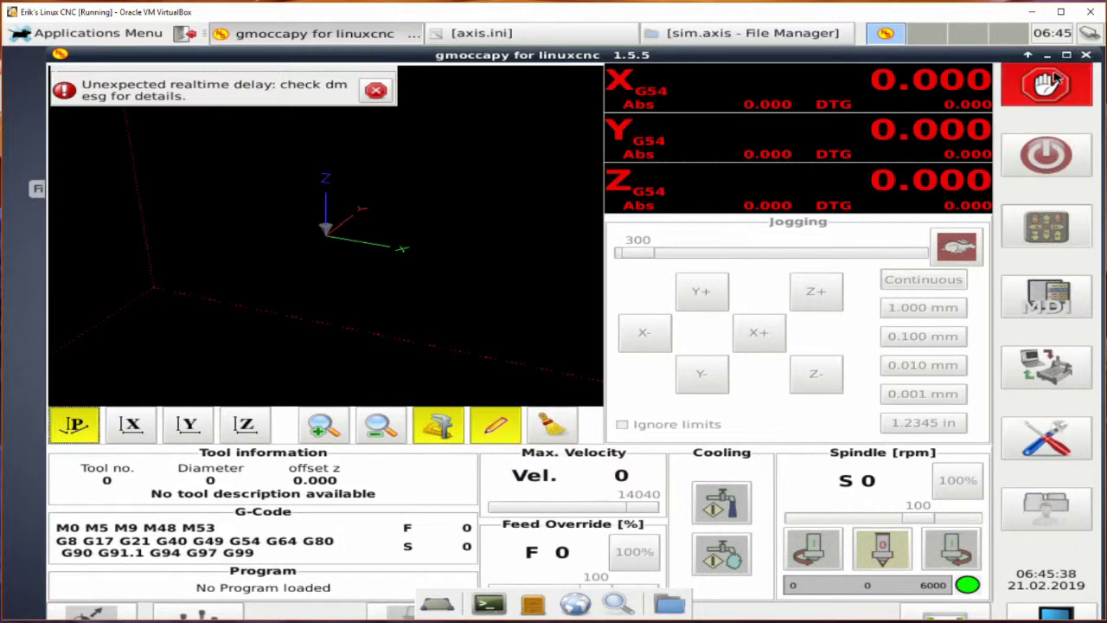
Close the gmoccapy 1.5.5 window and open the Home folder
click(1089, 56)
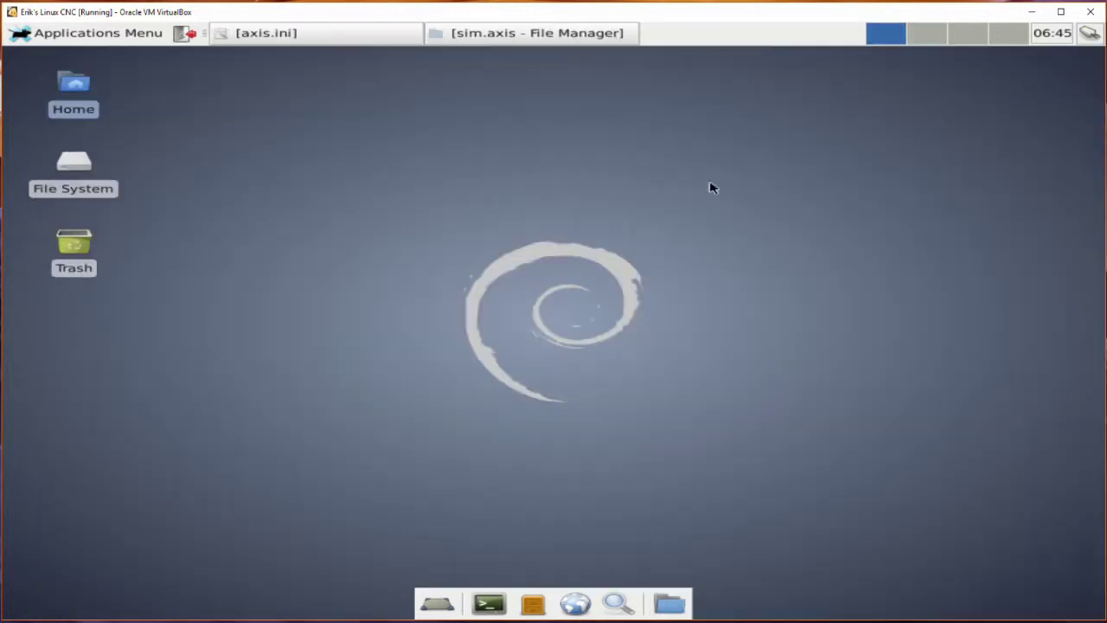
double_click(69, 84)
Go through linuxcnc/configs/sim.gmoccapy and open gmoccapy.ini in Mousepad
double_click(249, 207)
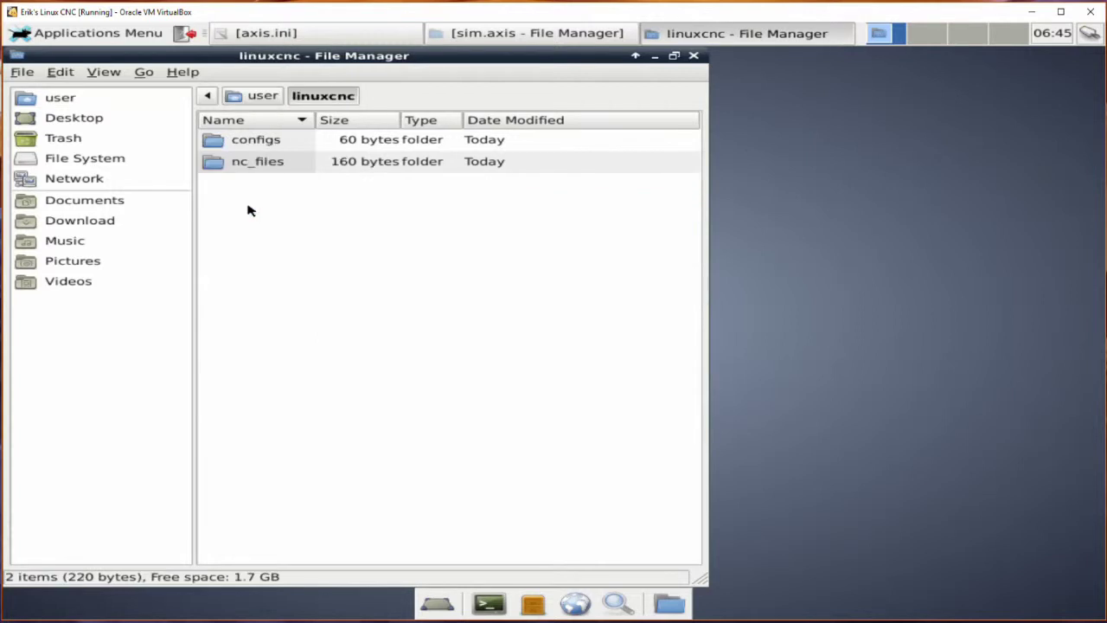
double_click(247, 143)
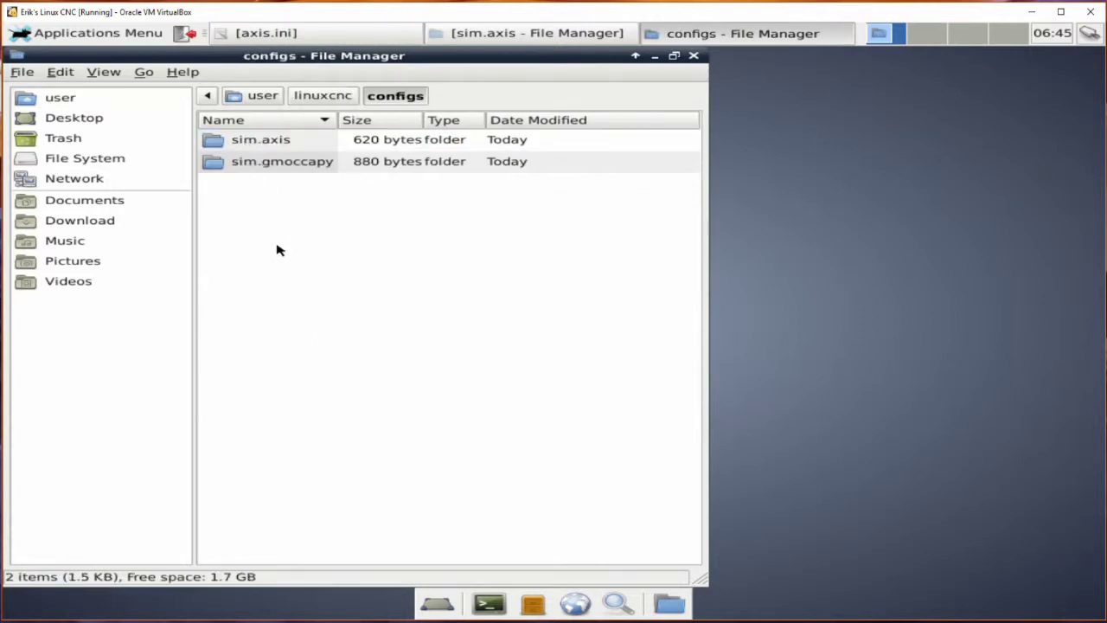
double_click(291, 162)
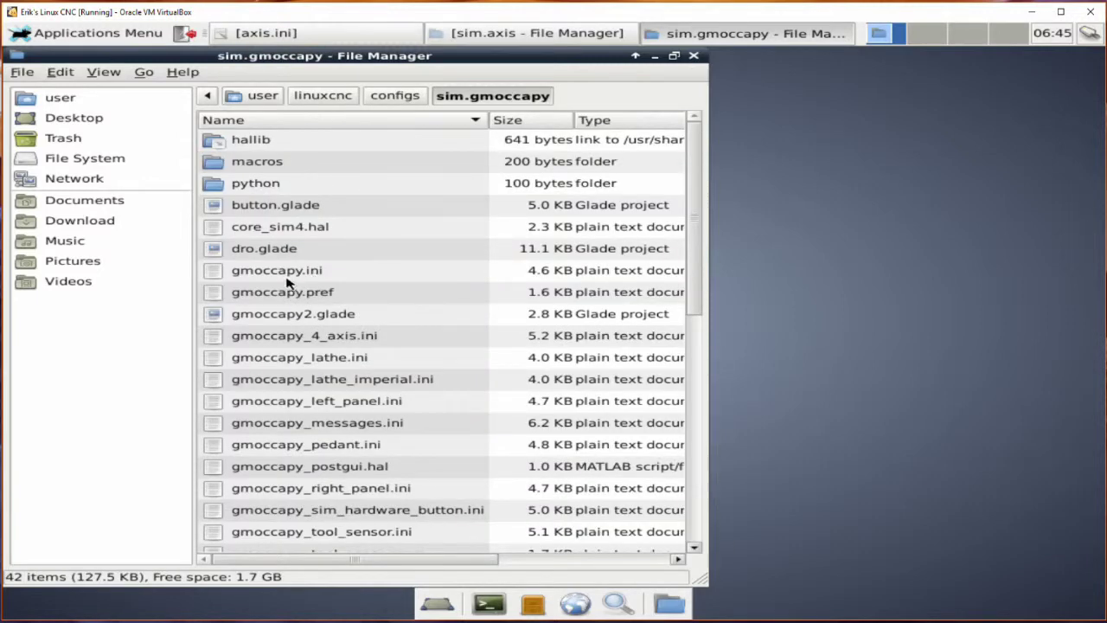
double_click(279, 271)
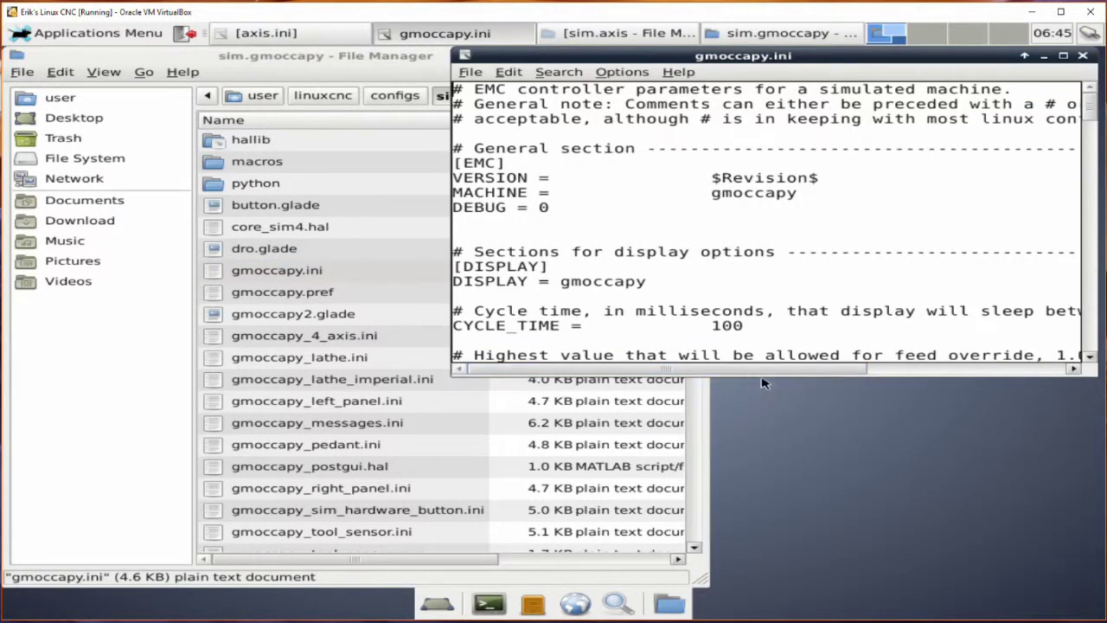
Arrange the gmoccapy.ini and axis.ini editors side by side, axis.ini on the left
drag(762, 383, 801, 595)
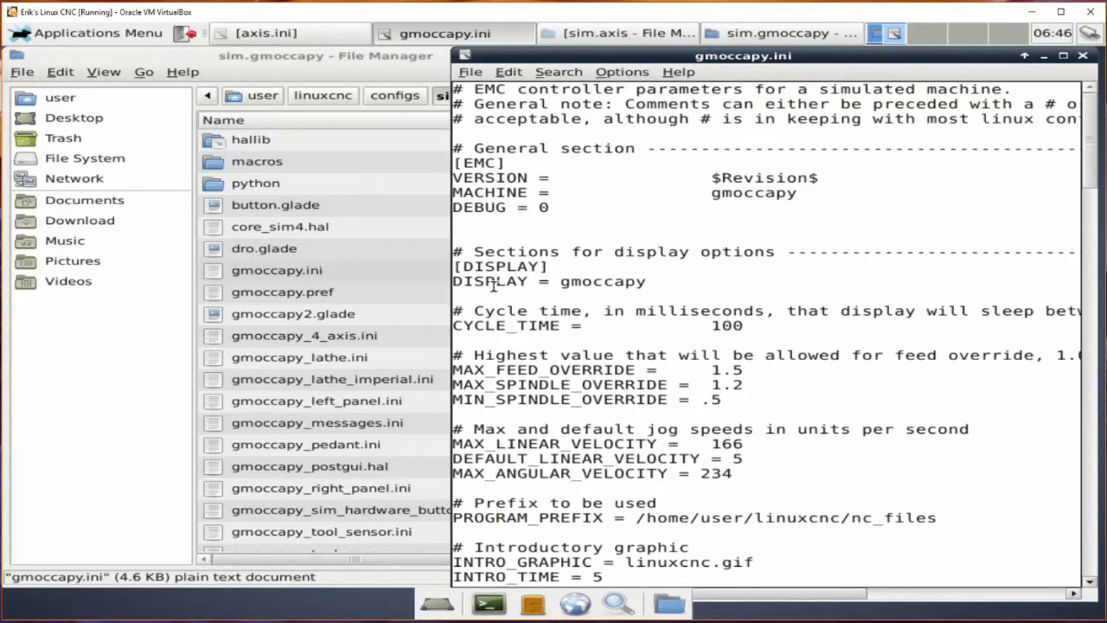
double_click(609, 283)
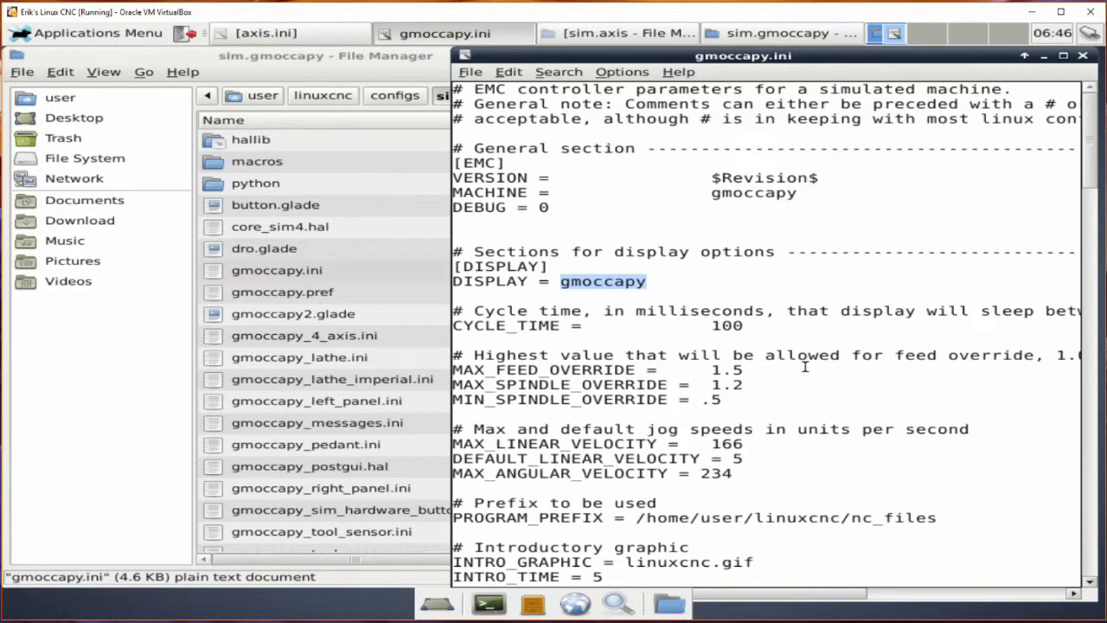
click(264, 34)
click(1076, 55)
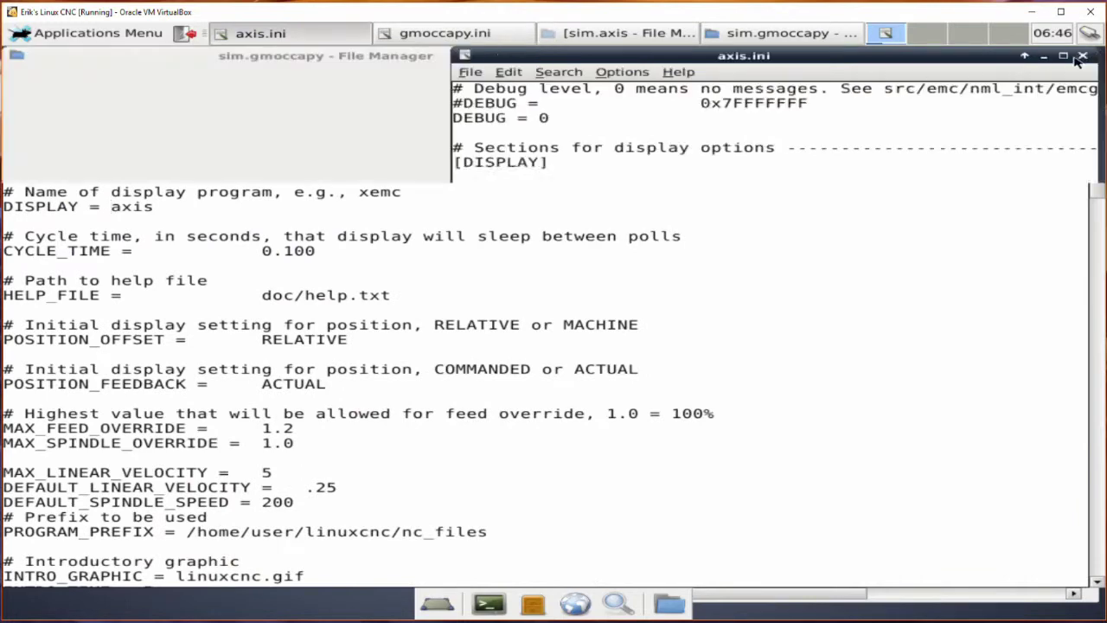
drag(827, 57, 377, 56)
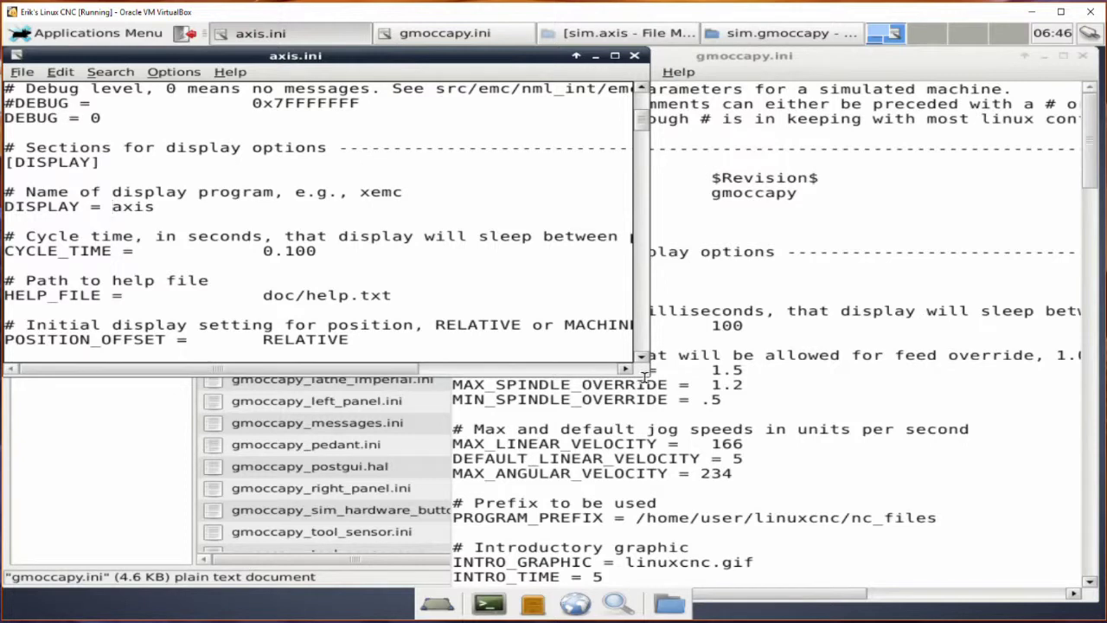
drag(640, 369, 502, 584)
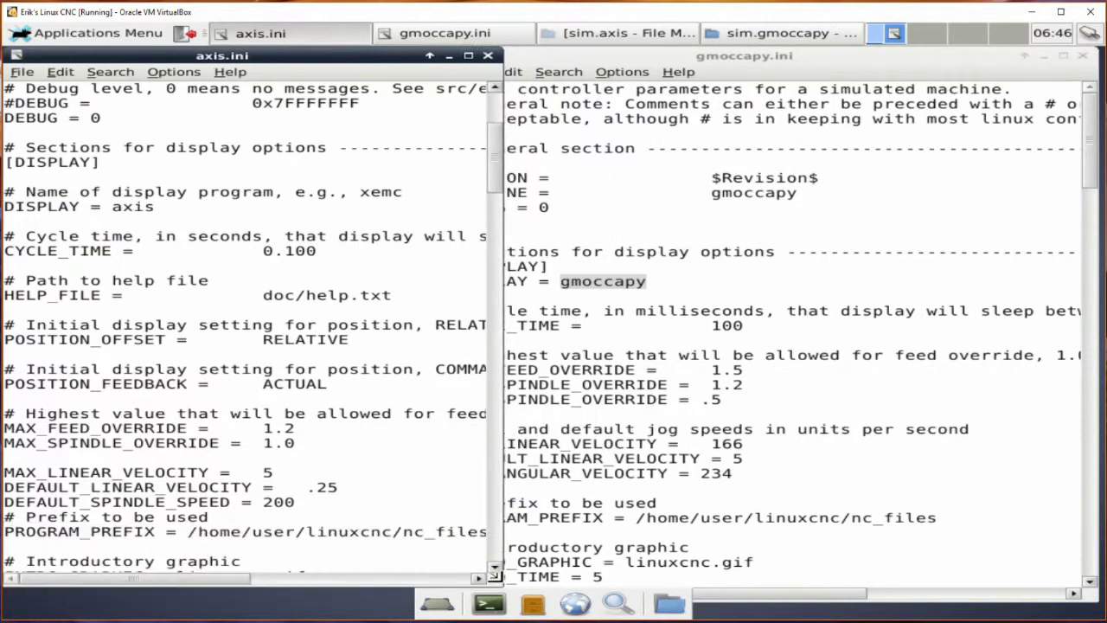
Highlight DISPLAY = axis and DISPLAY = gmoccapy to compare, then close gmoccapy.ini
double_click(132, 207)
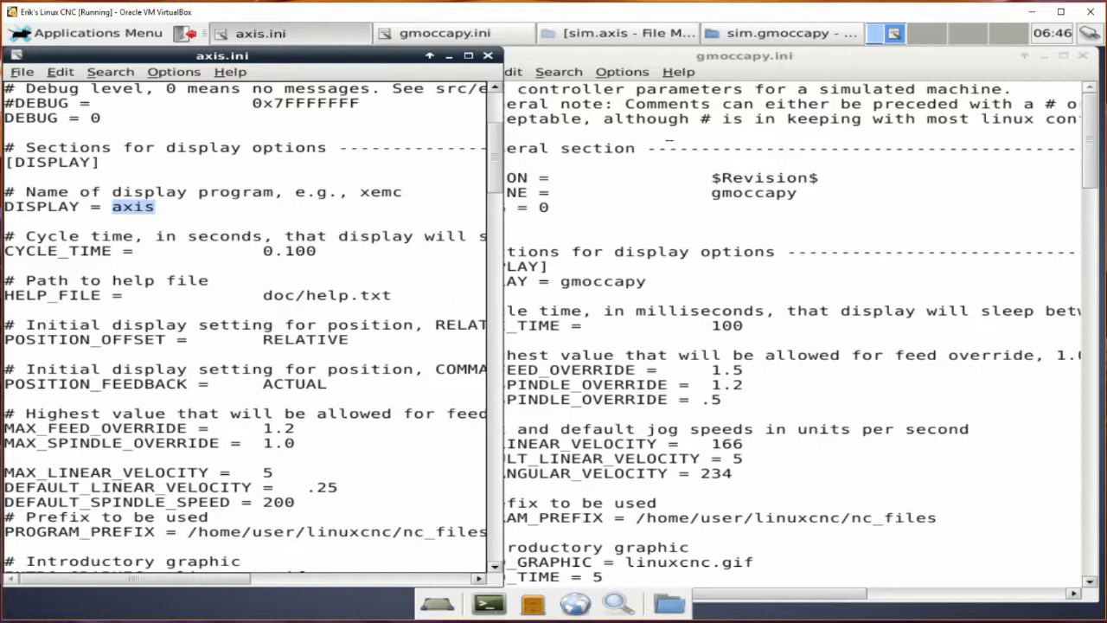
click(683, 108)
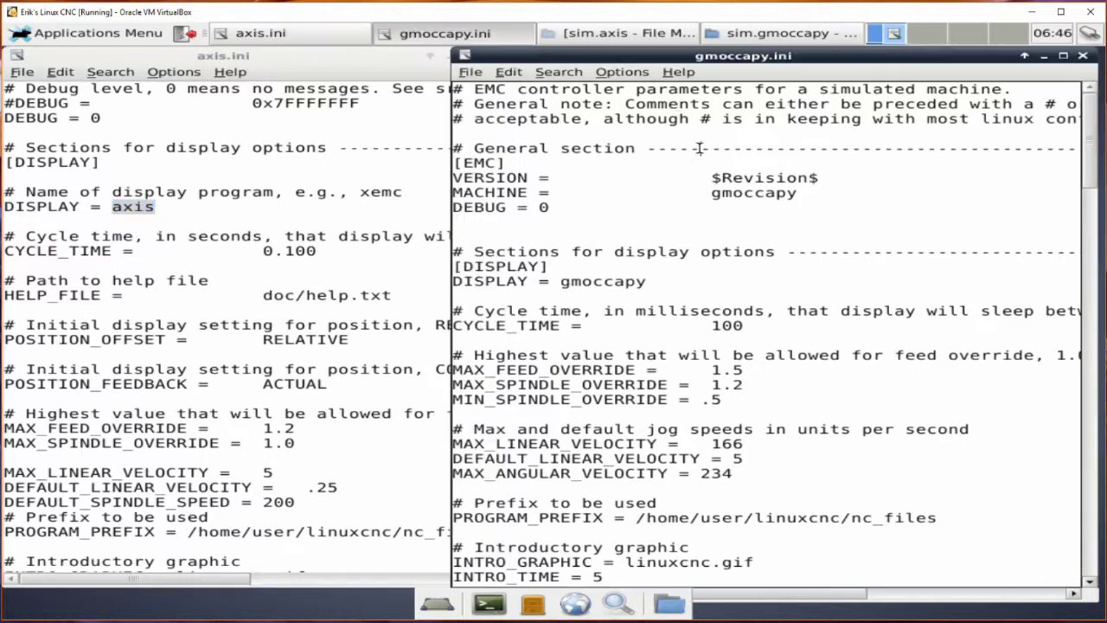
double_click(593, 282)
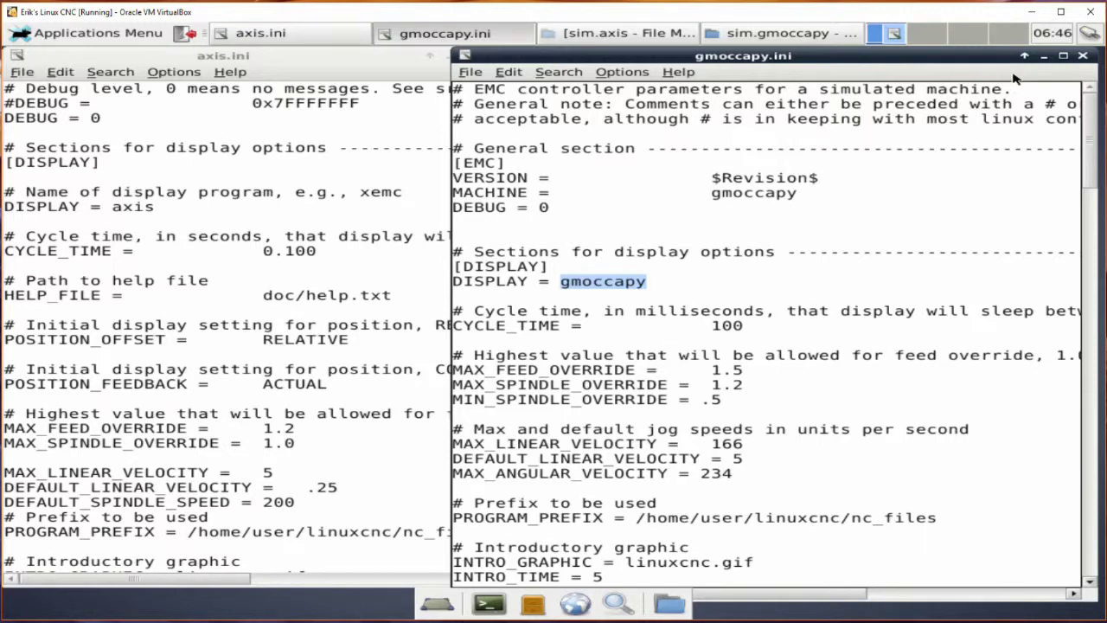
click(1084, 57)
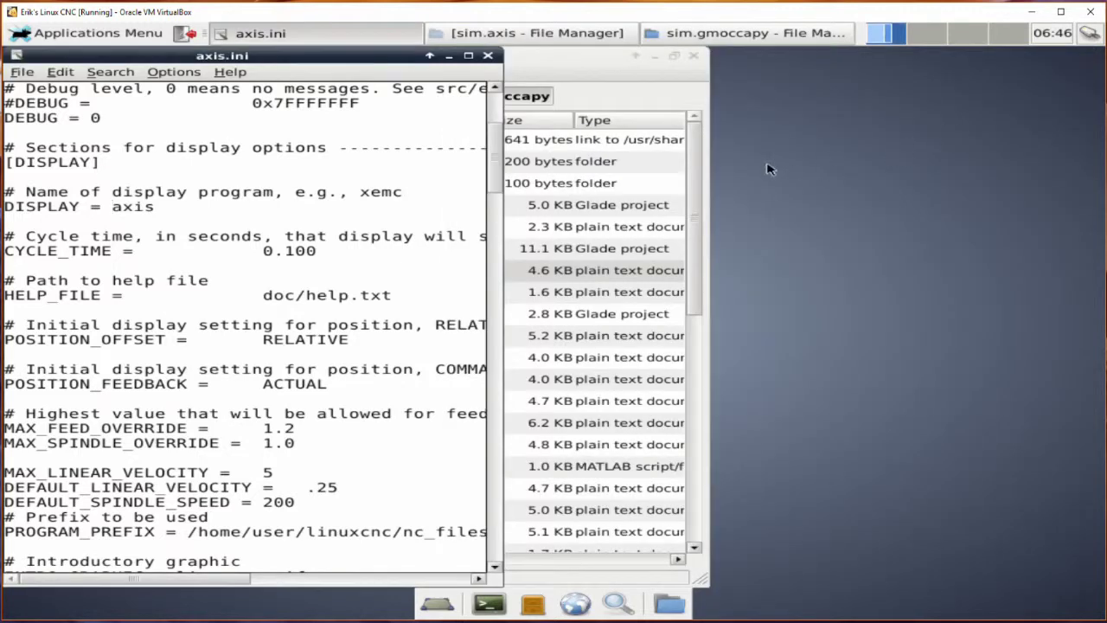
Maximize axis.ini and select the INCREMENTS value list, 1 in through 1/8000 in
click(469, 56)
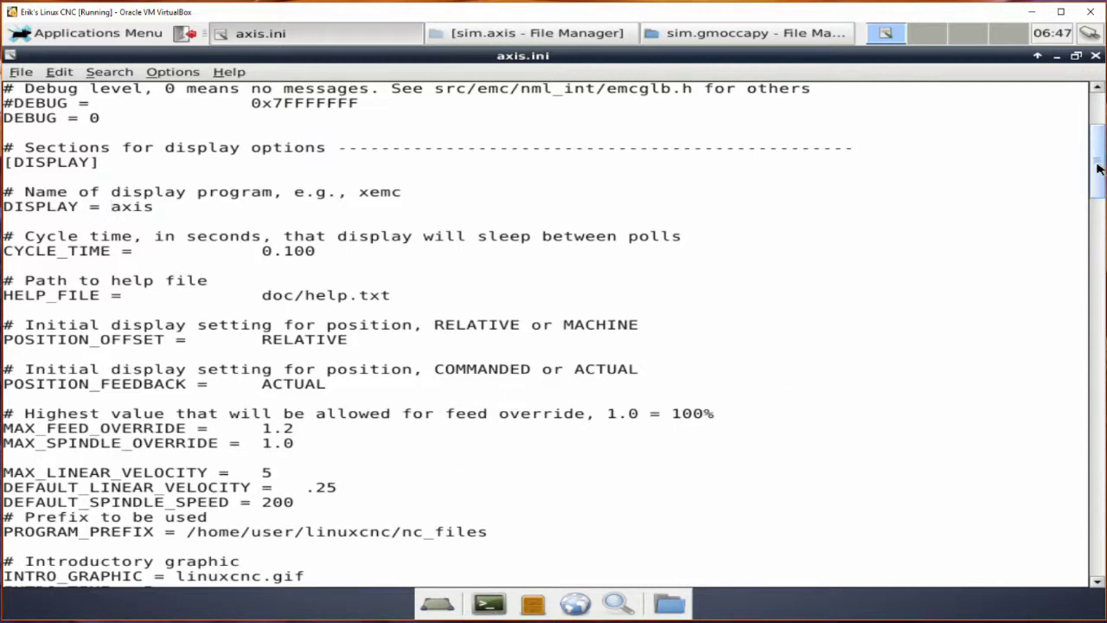
drag(1098, 167, 1100, 236)
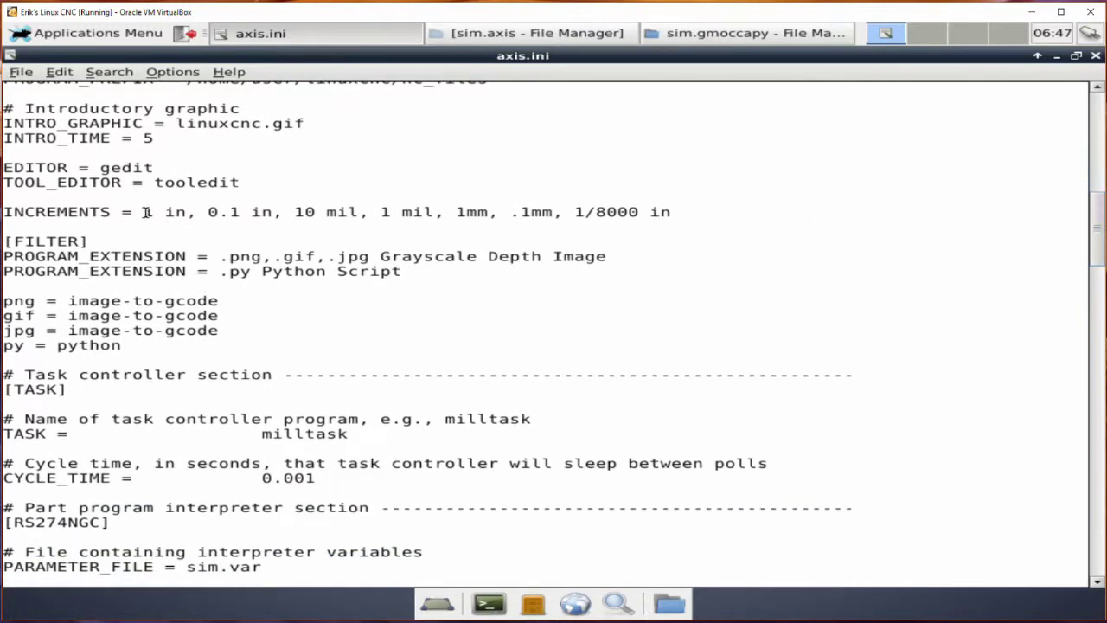
drag(145, 212, 700, 215)
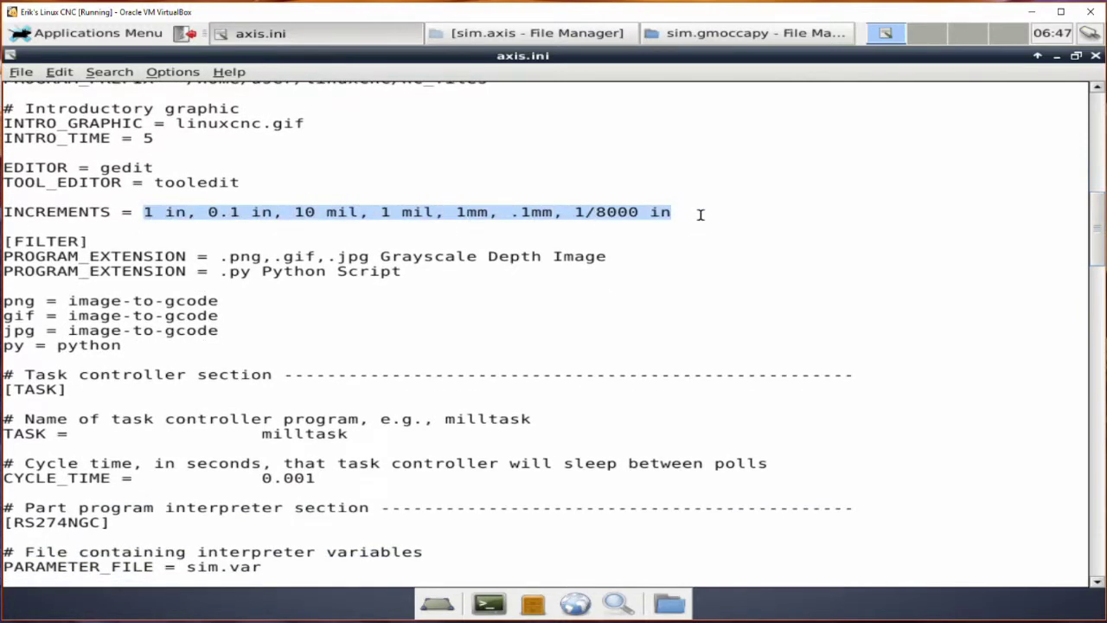
click(87, 35)
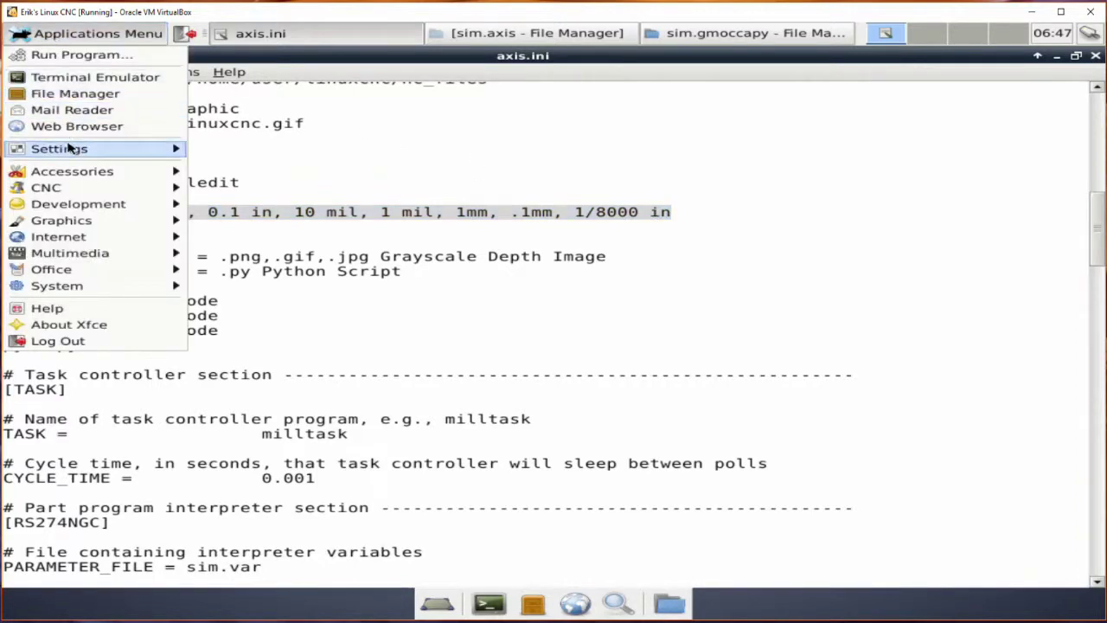
Launch the sim.axis 'axis' configuration from the LinuxCNC Config Picker
mouse_move(89, 187)
click(222, 187)
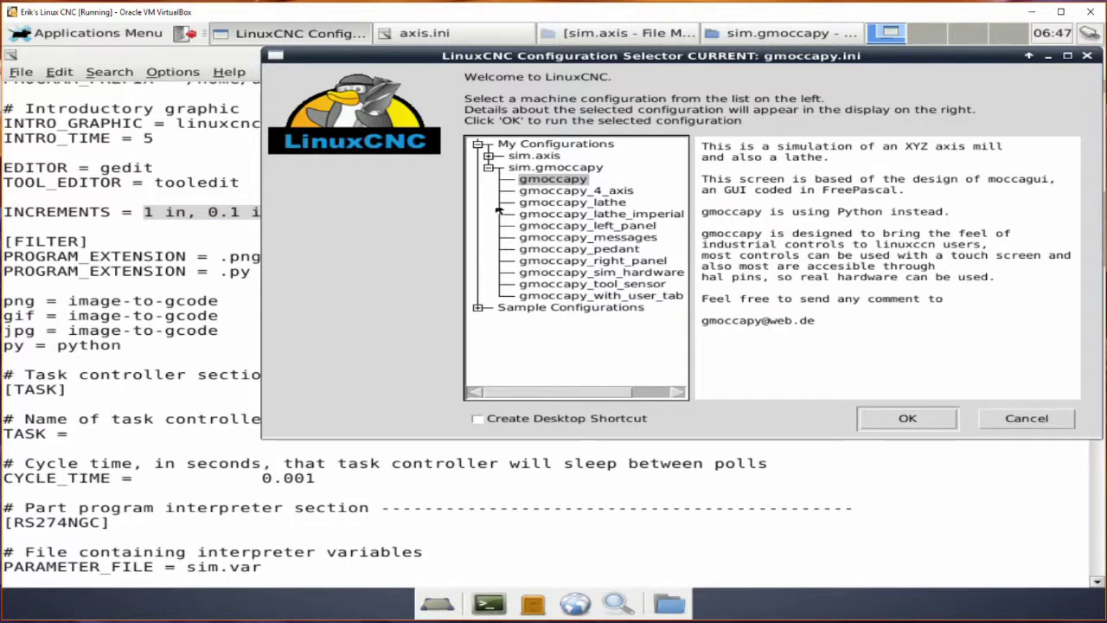
click(489, 157)
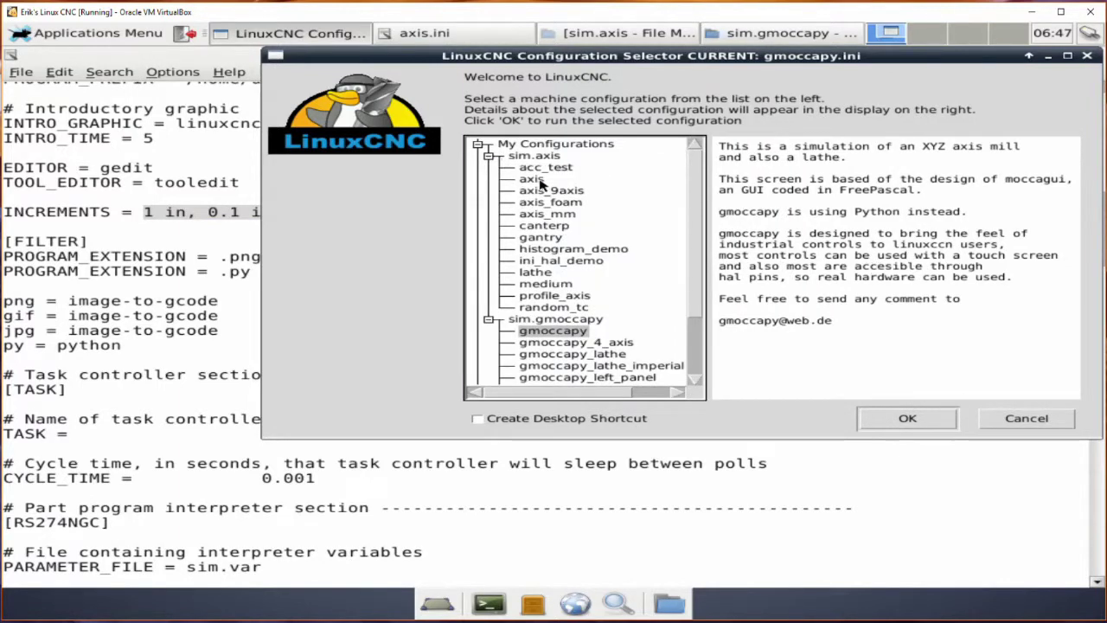
click(535, 180)
click(886, 423)
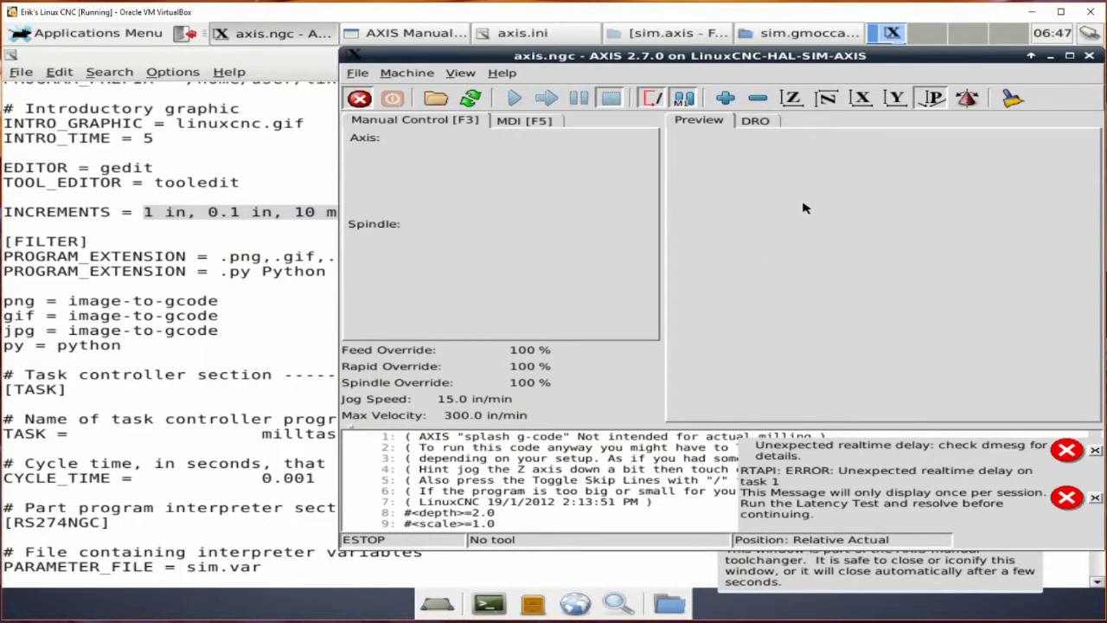
Maximize AXIS and drag feed override up to its 120 % limit
click(1070, 57)
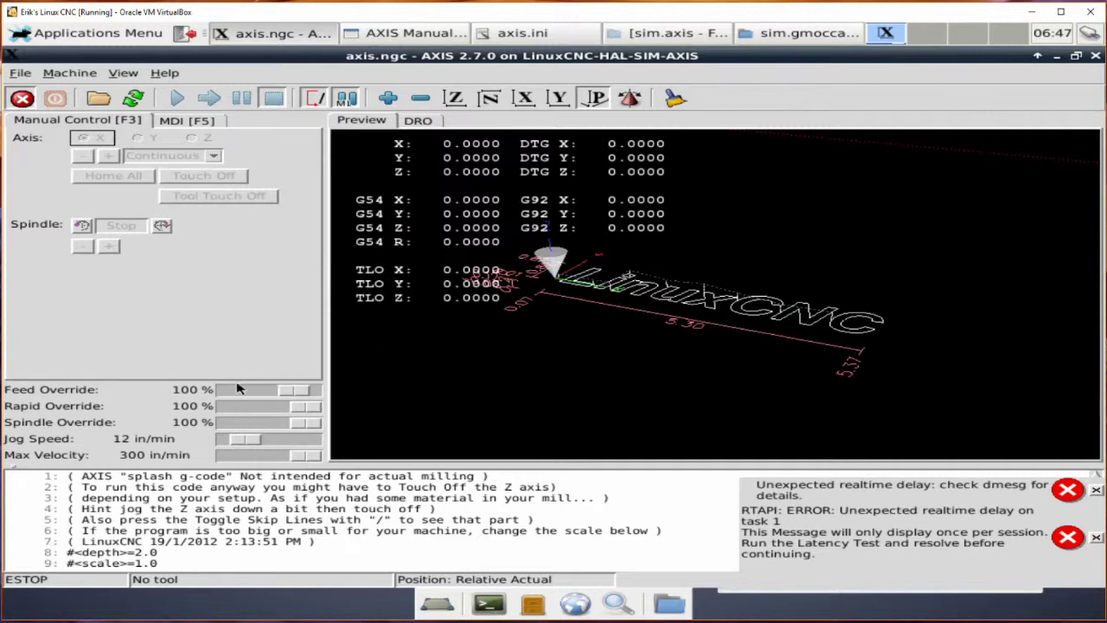
drag(290, 390, 313, 391)
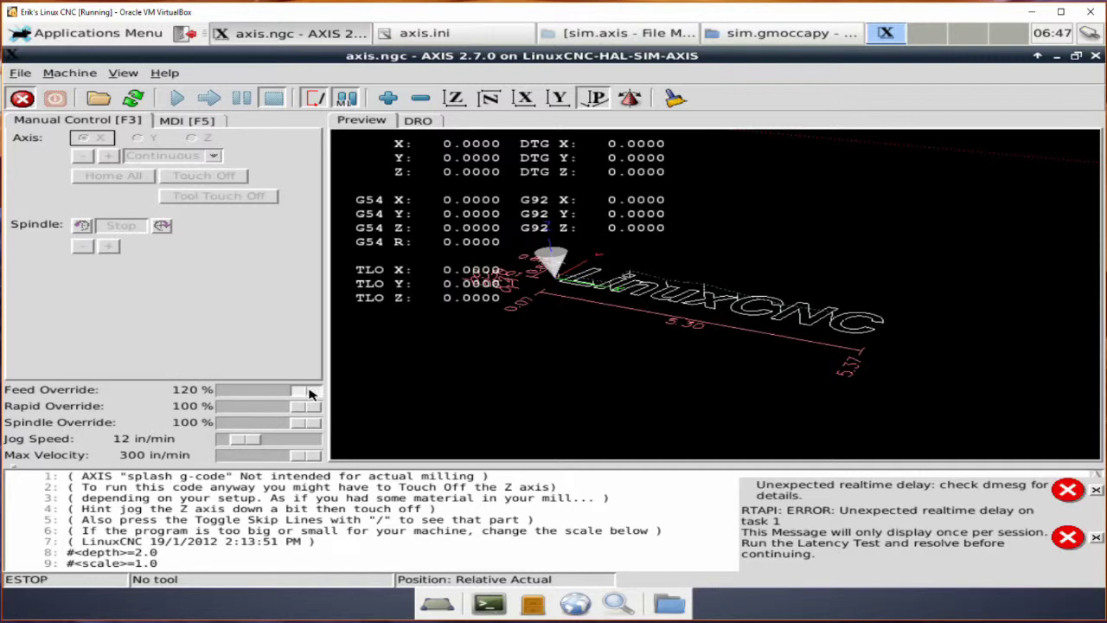
click(424, 33)
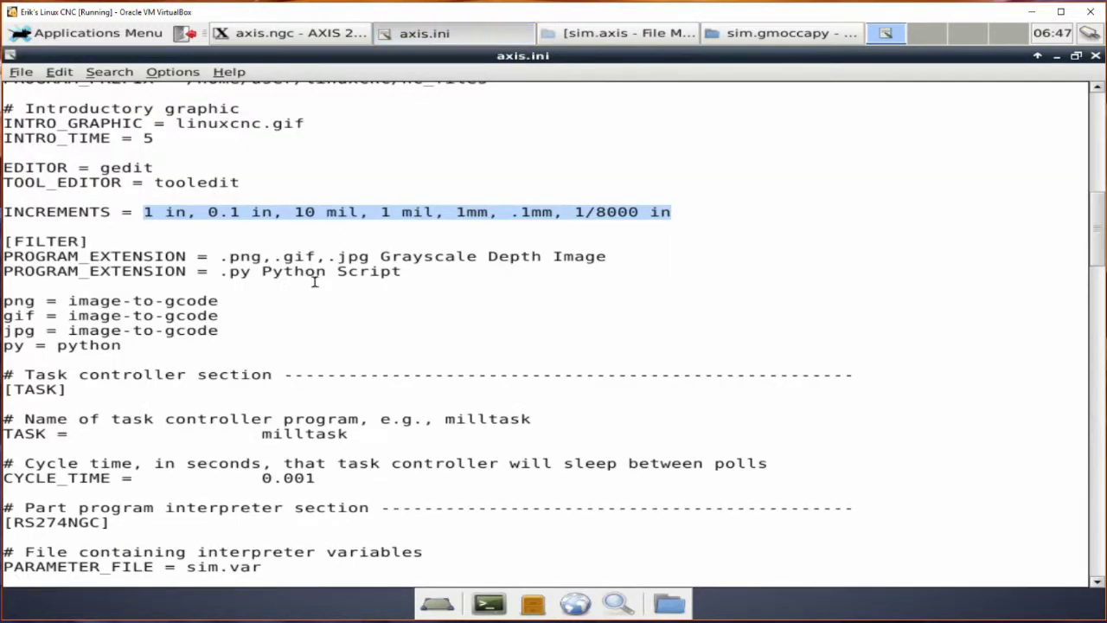
Change MAX_FEED_OVERRIDE from 1.2 and MAX_SPINDLE_OVERRIDE from 1.0 to 2.0 in axis.ini
drag(1094, 238, 267, 243)
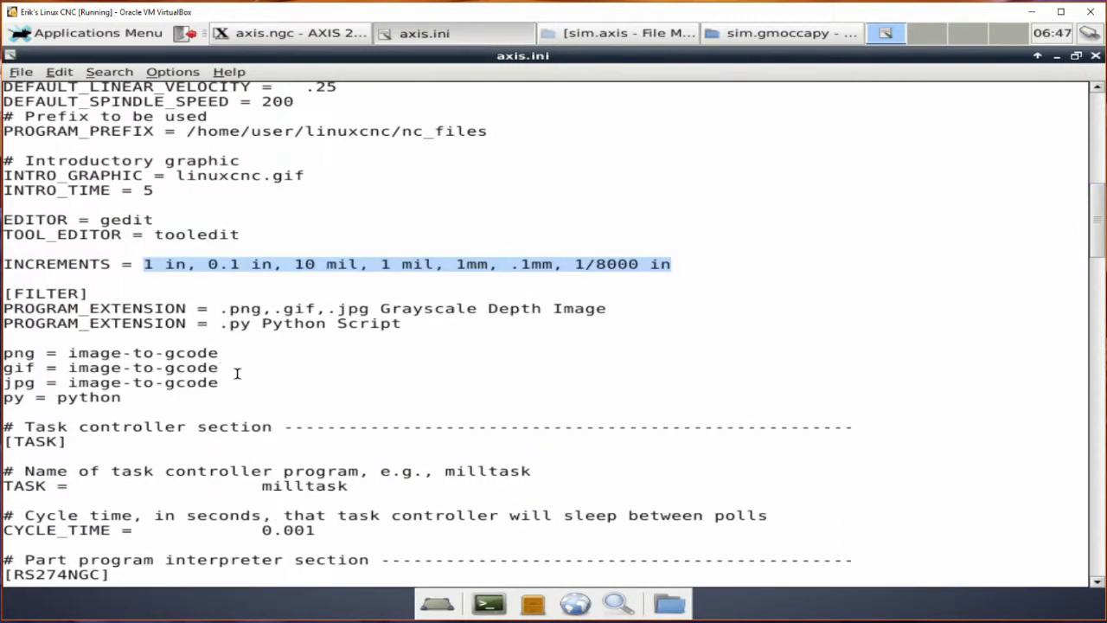
click(248, 184)
drag(1095, 224, 1093, 194)
click(295, 226)
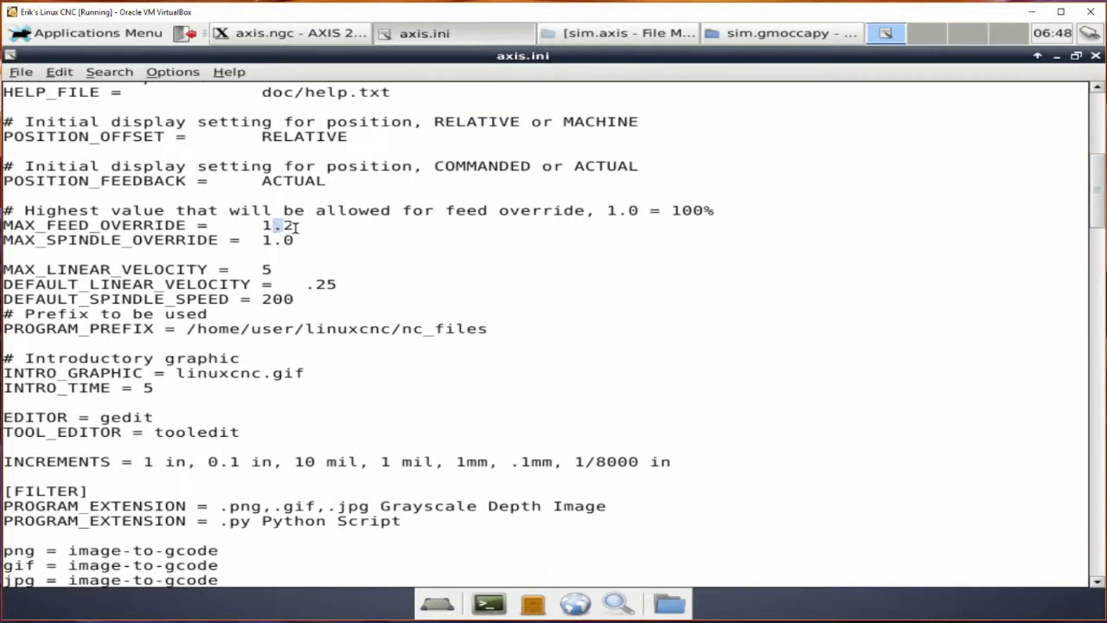
key(BackSpace)
key(BackSpace)
key(BackSpace)
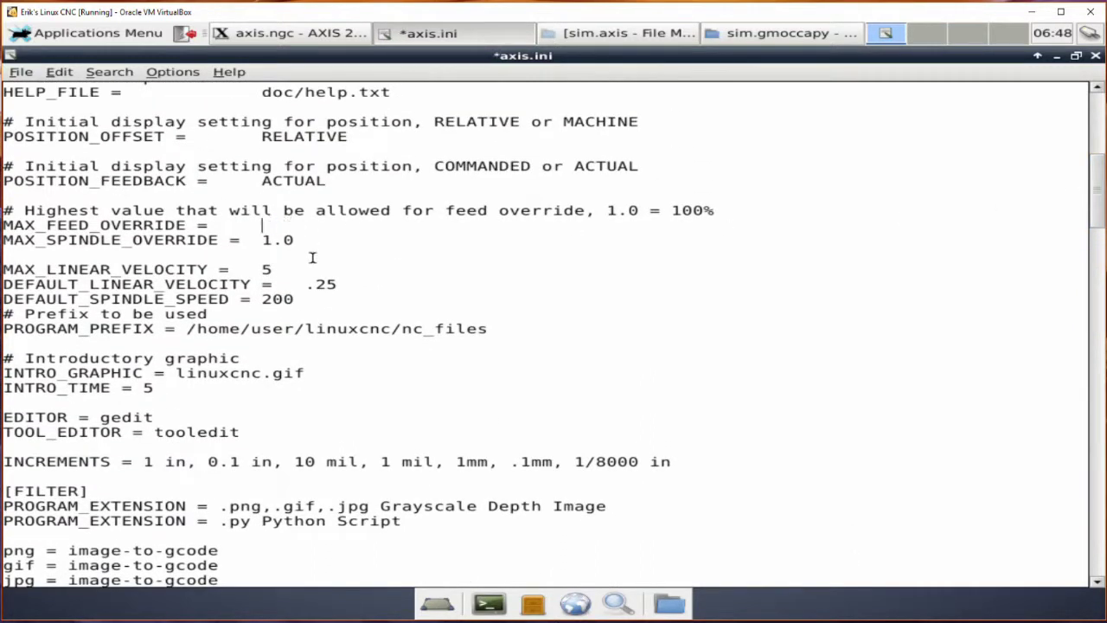
key(Delete)
key(Down)
click(258, 240)
text(2)
click(263, 225)
text(2.0)
Save axis.ini via File > Save and bring AXIS forward
click(21, 72)
click(45, 143)
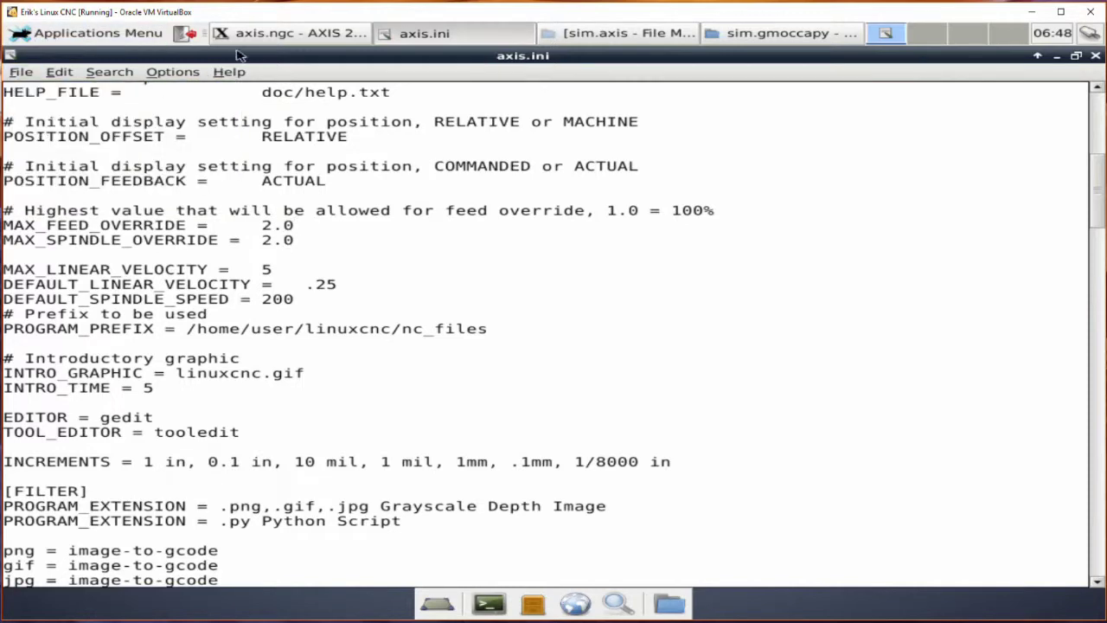
click(291, 33)
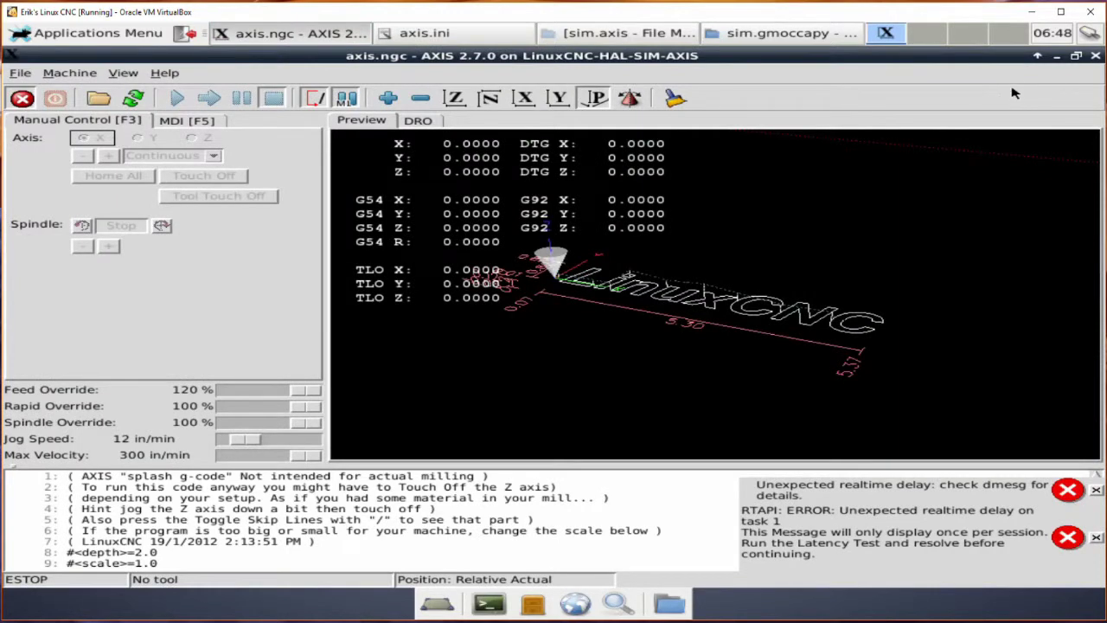
Shut down LinuxCNC and relaunch the axis configuration from the Config Picker
click(1095, 57)
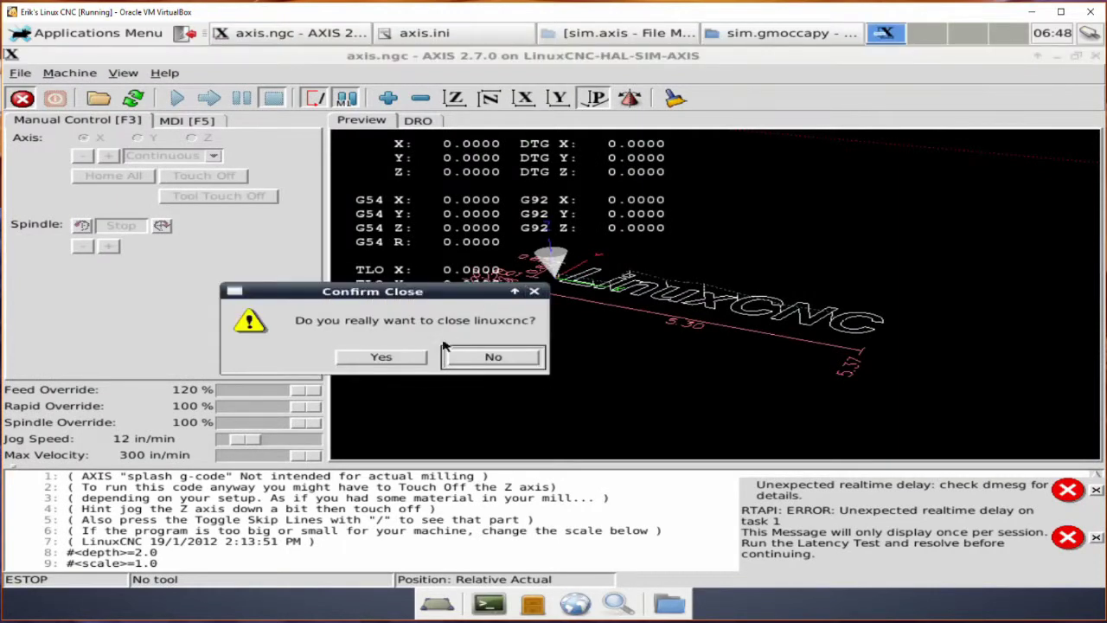
click(381, 356)
click(97, 35)
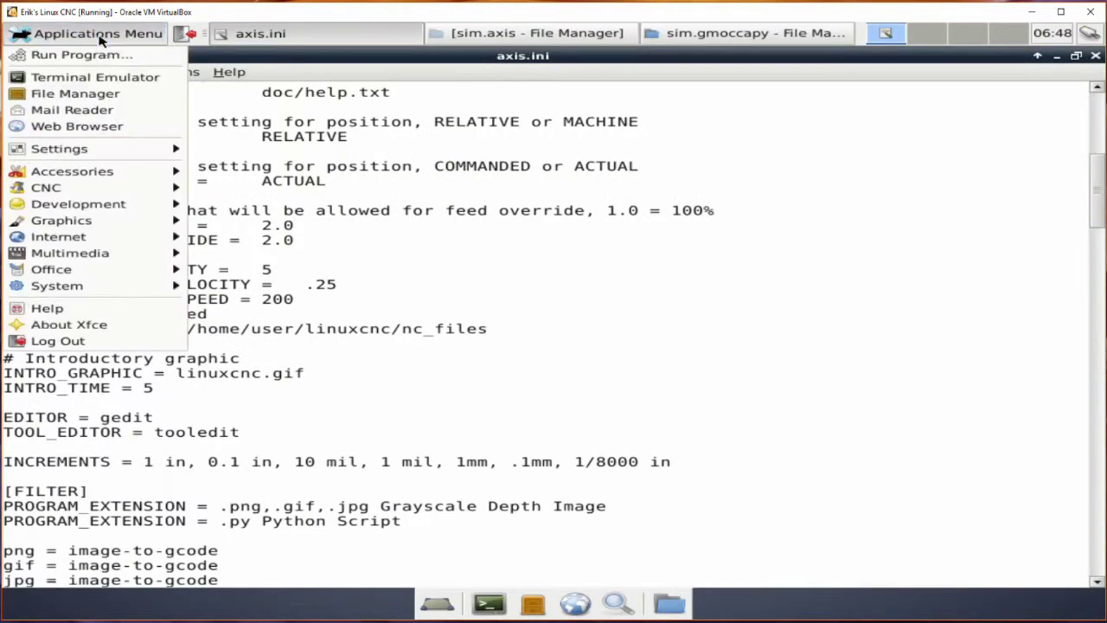
mouse_move(111, 188)
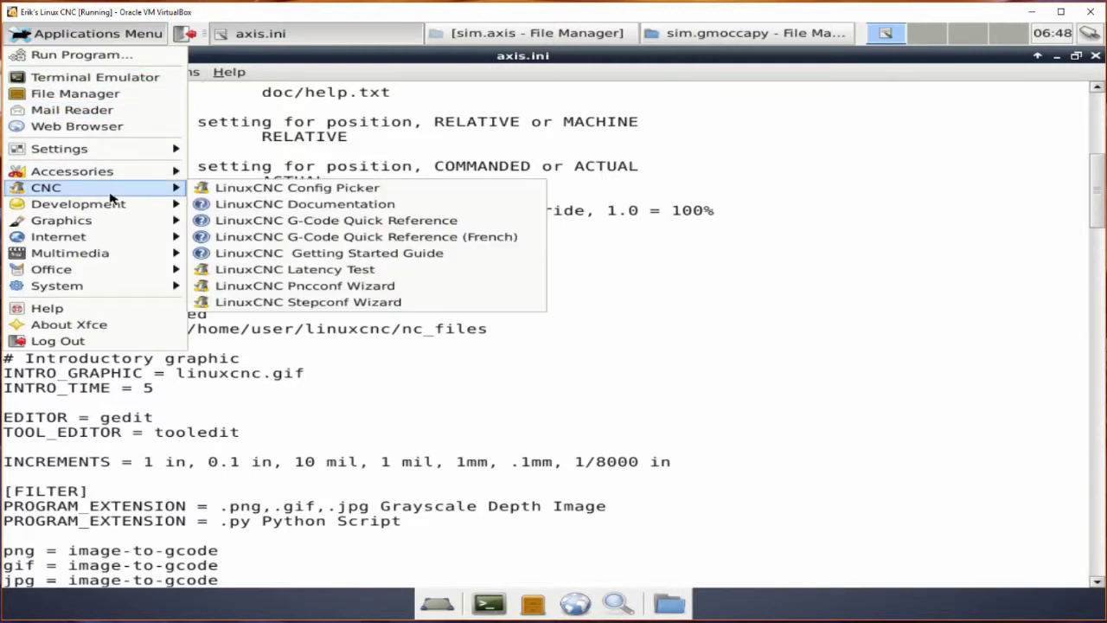
click(227, 195)
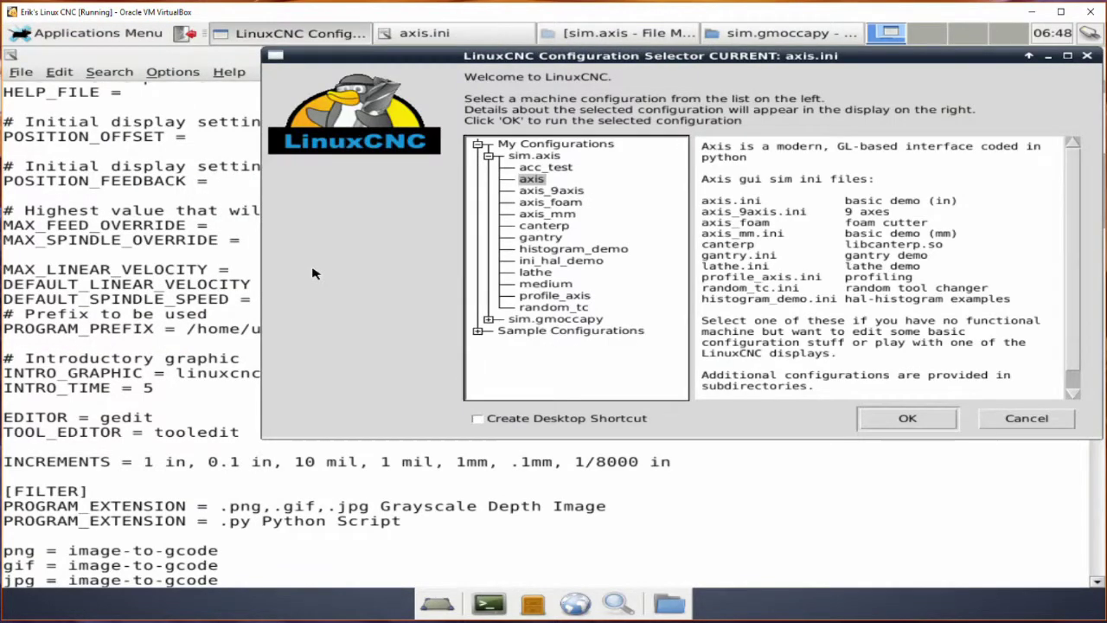
click(907, 420)
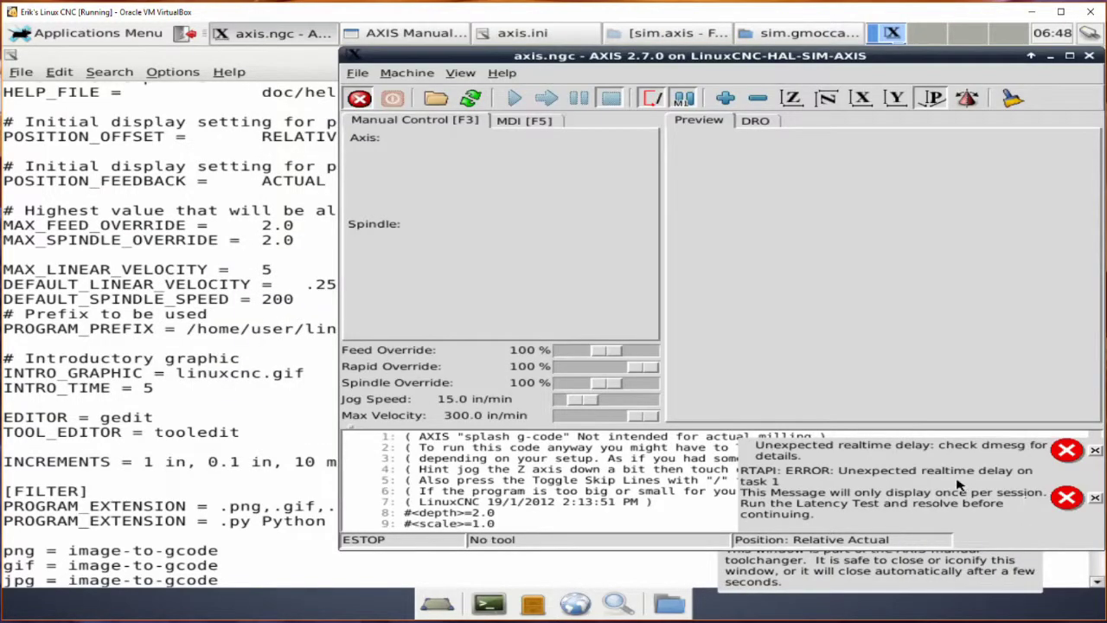
Maximize AXIS and raise feed override to 200 % under the new 2.0 limit
click(1069, 57)
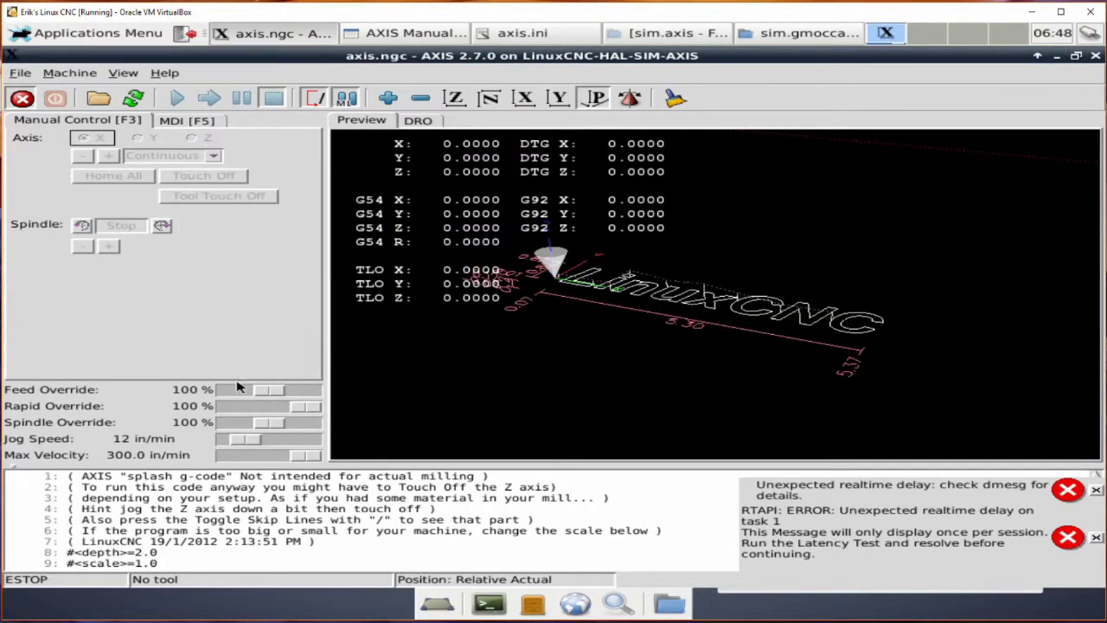
drag(259, 391, 318, 407)
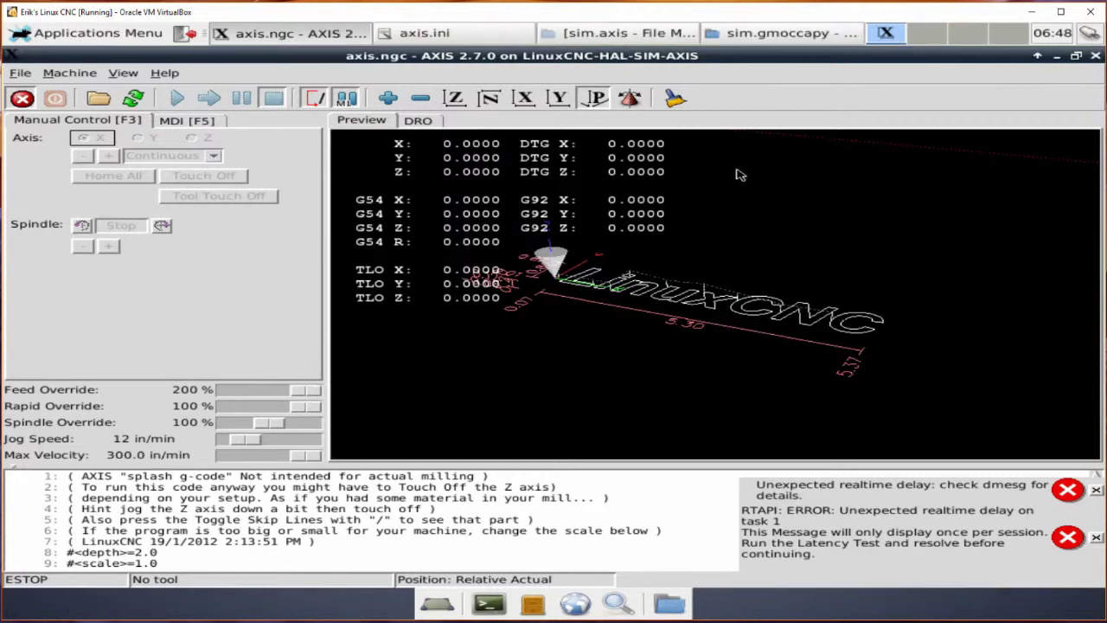
click(1076, 55)
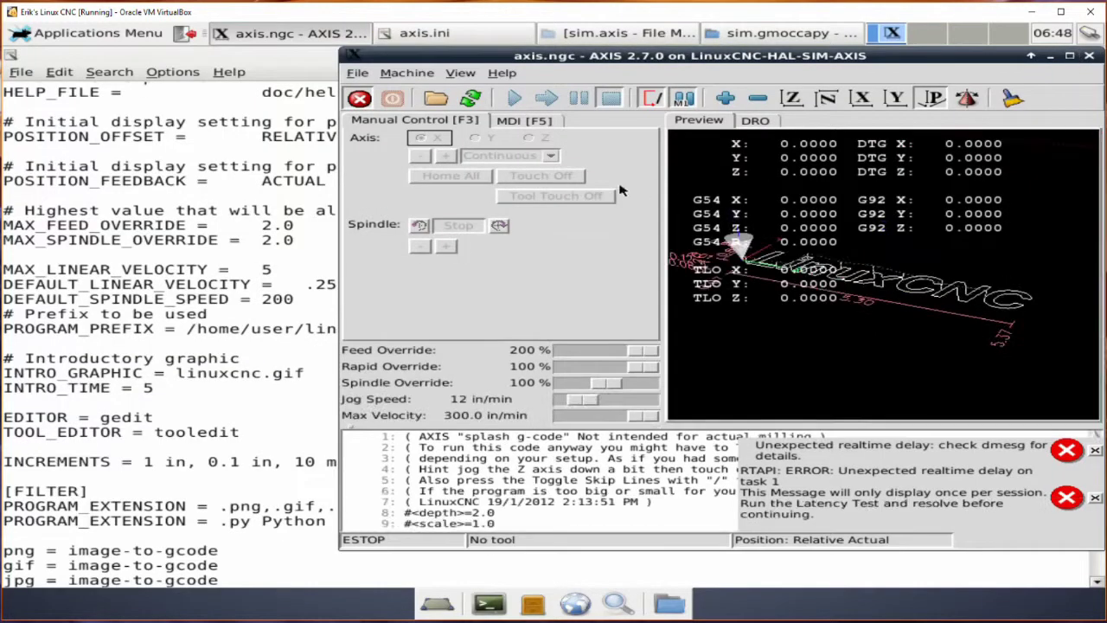
click(253, 307)
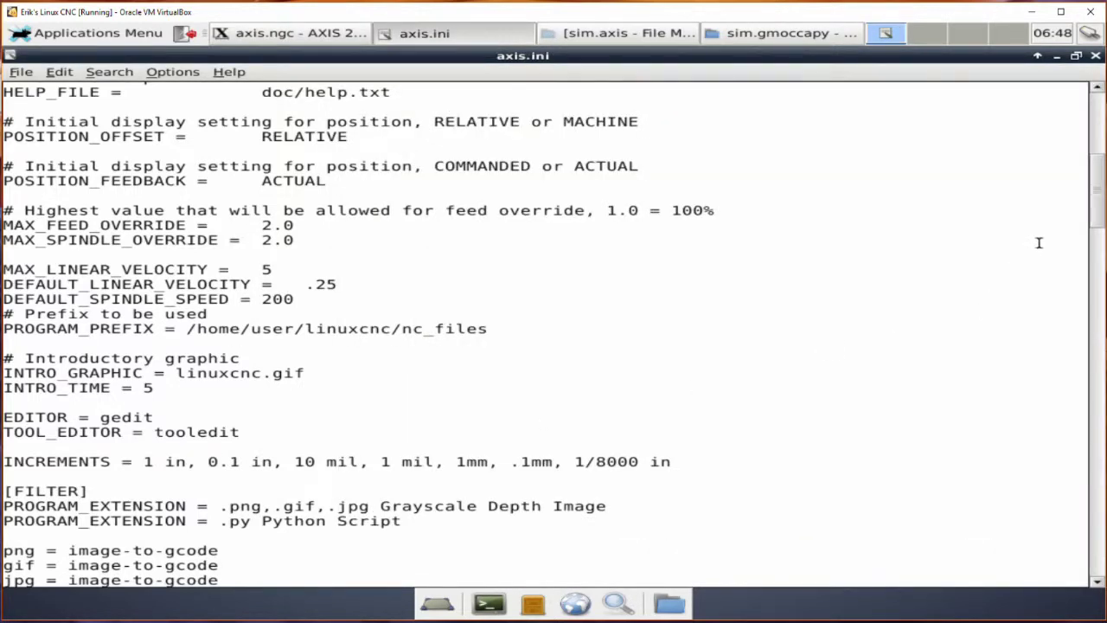
Release E-stop and power on AXIS with F1/F2, then show the jog increments list
scroll(1097, 212, down, 4)
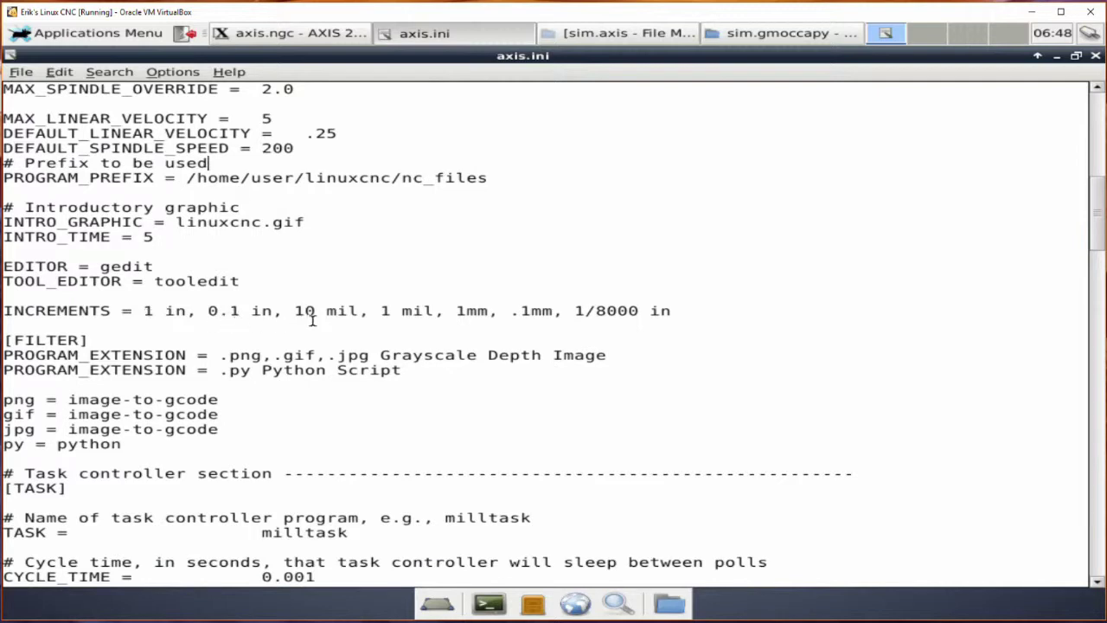
click(272, 36)
key(F1)
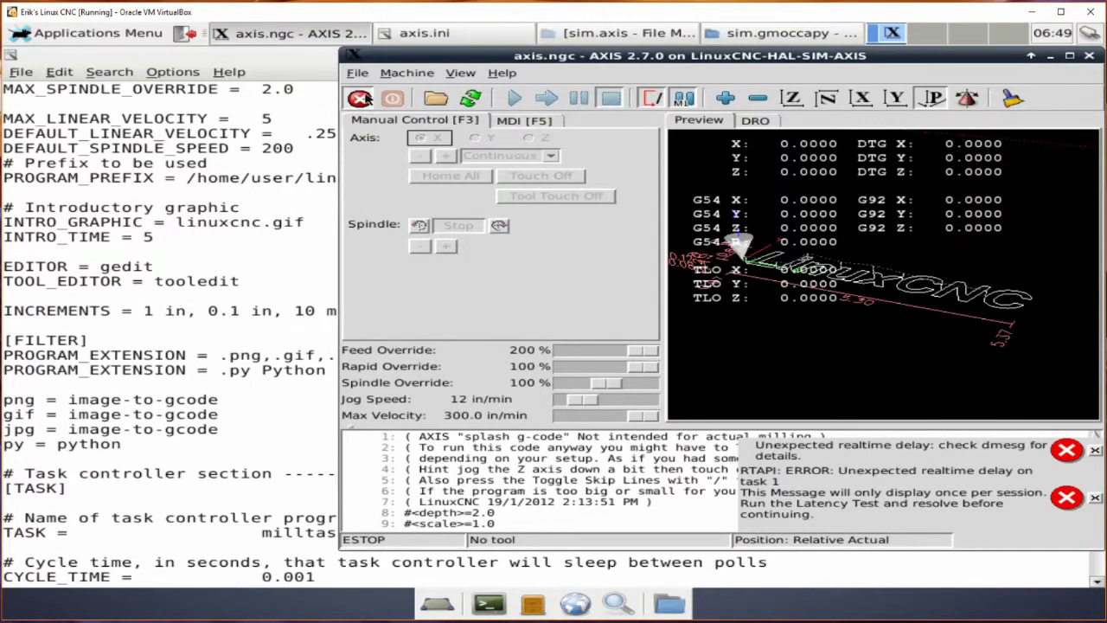
key(F2)
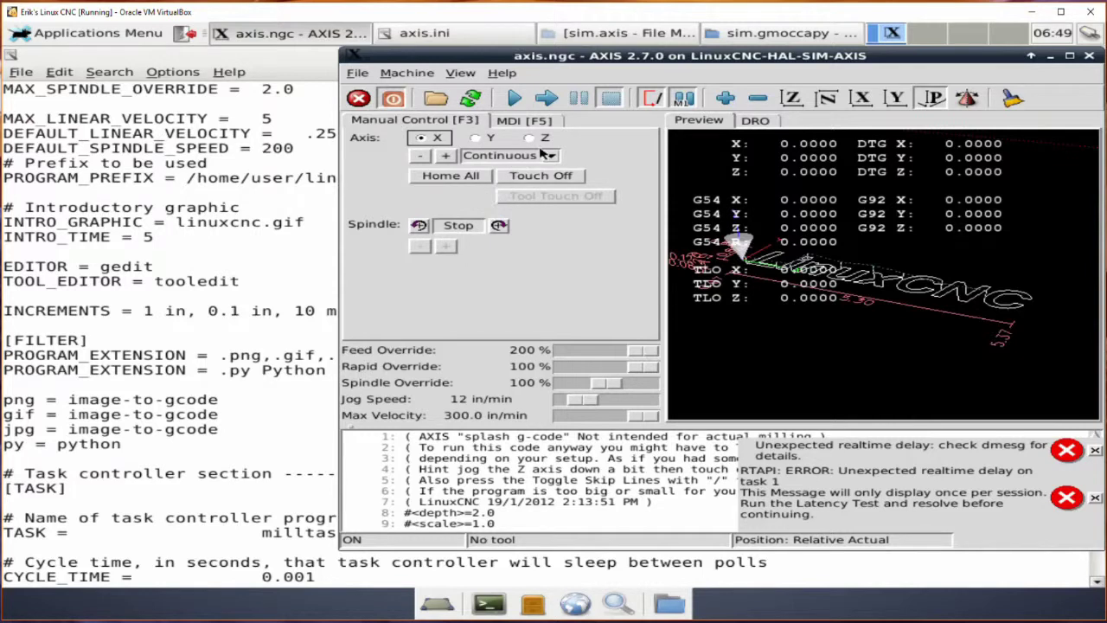
click(549, 156)
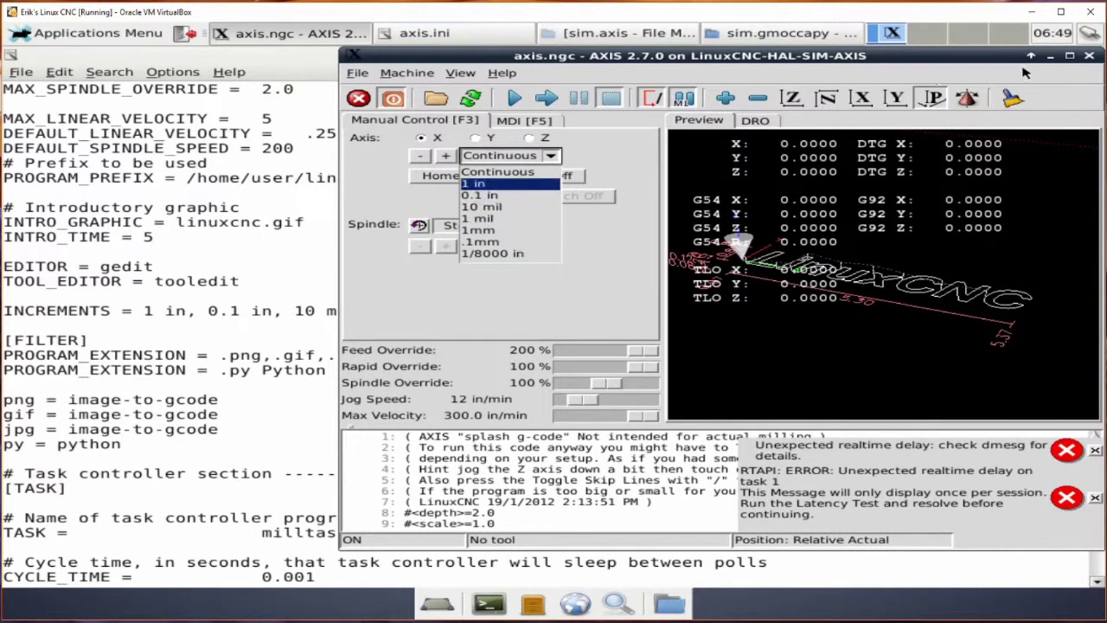
Close the increment list and shut down LinuxCNC AXIS
click(1091, 59)
click(1092, 59)
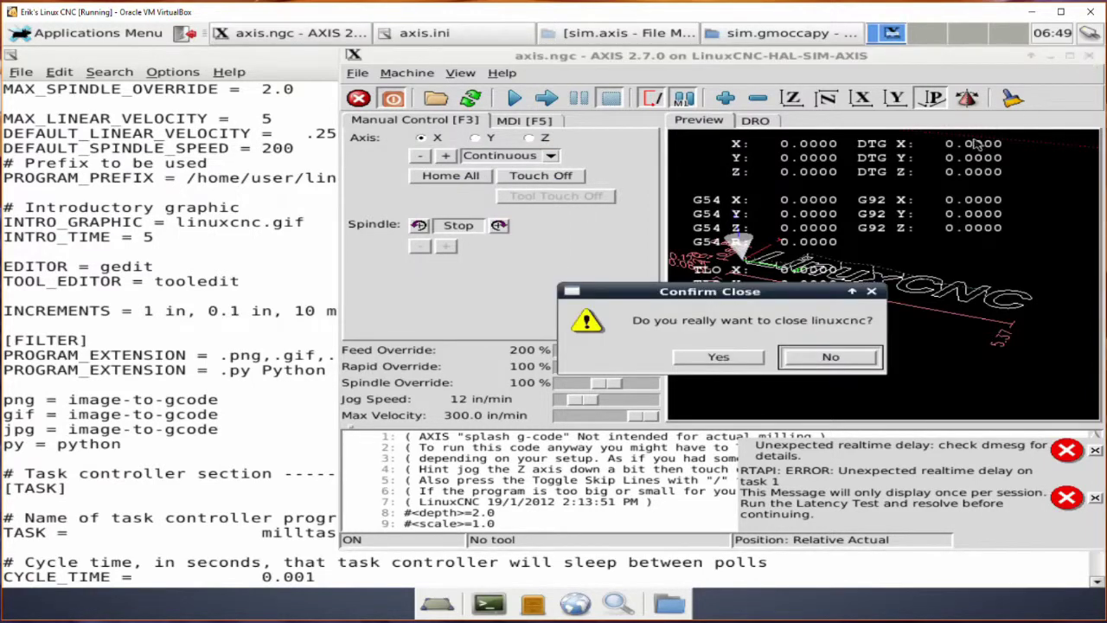
click(712, 364)
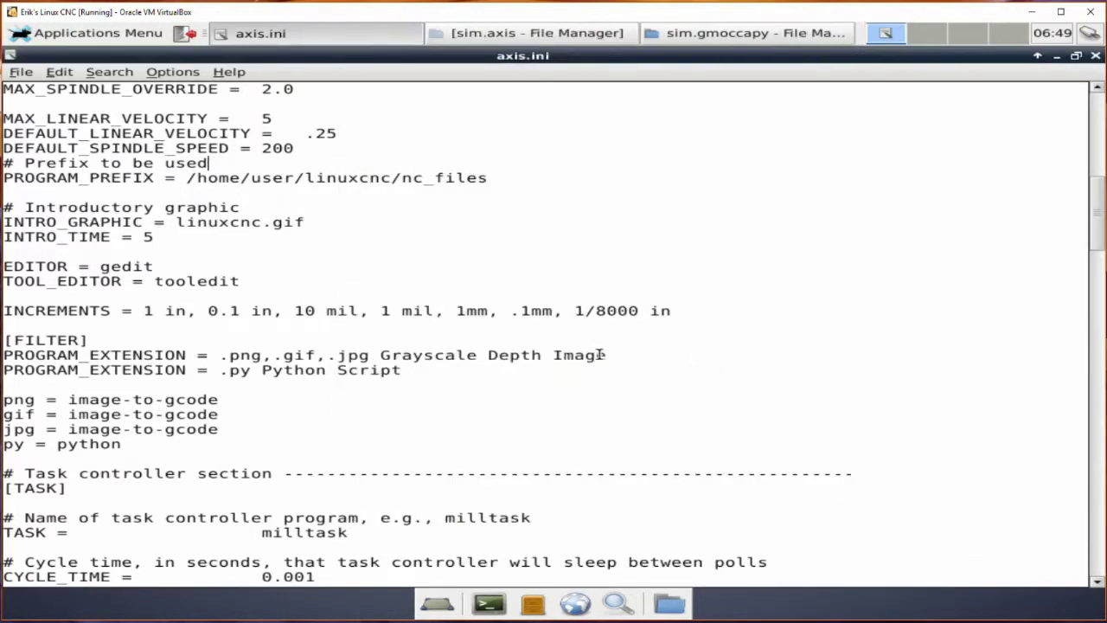
Trim INCREMENTS to 0.1 in, 10 mil, 1 mil and save axis.ini
click(210, 311)
key(BackSpace)
key(BackSpace)
key(BackSpace)
key(BackSpace)
key(BackSpace)
key(BackSpace)
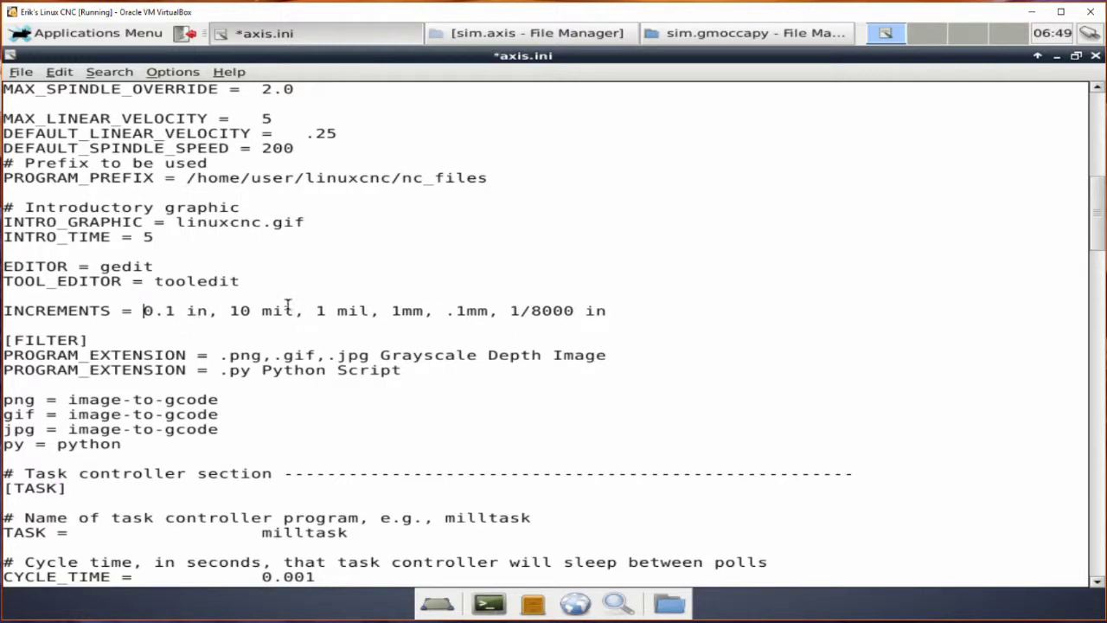
click(621, 310)
key(BackSpace)
key(BackSpace)
key(BackSpace)
key(BackSpace)
key(BackSpace)
key(BackSpace)
key(BackSpace)
key(BackSpace)
key(BackSpace)
key(BackSpace)
key(BackSpace)
key(BackSpace)
key(BackSpace)
key(BackSpace)
key(BackSpace)
key(BackSpace)
key(BackSpace)
key(BackSpace)
key(BackSpace)
key(BackSpace)
key(BackSpace)
key(BackSpace)
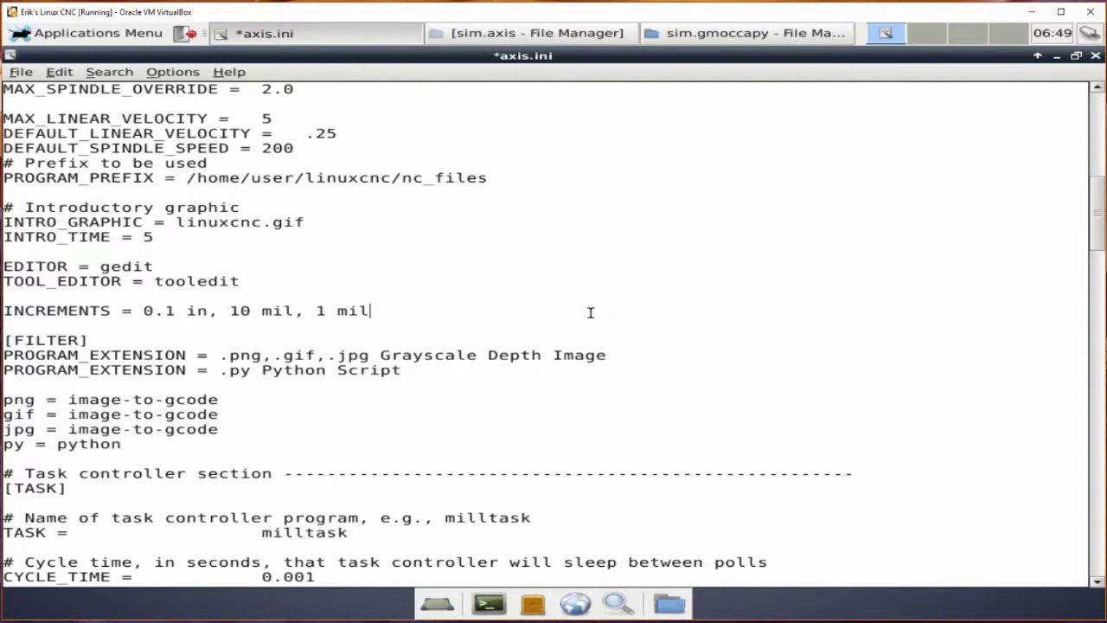
click(20, 74)
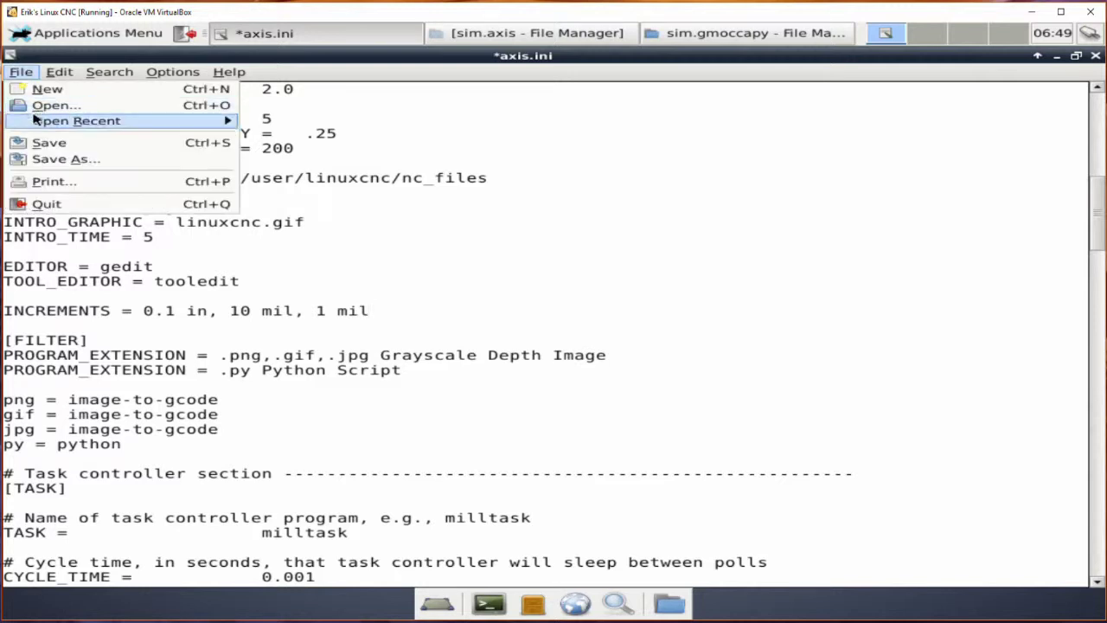
click(48, 143)
Relaunch the LinuxCNC axis sim configuration from the Applications menu
click(60, 35)
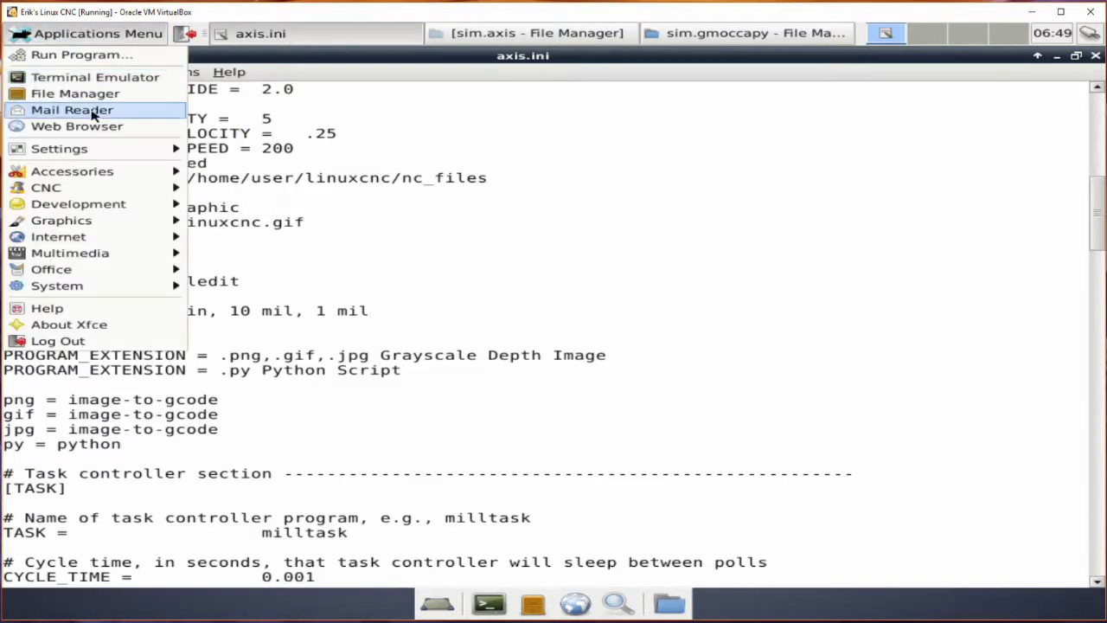
mouse_move(111, 189)
click(230, 185)
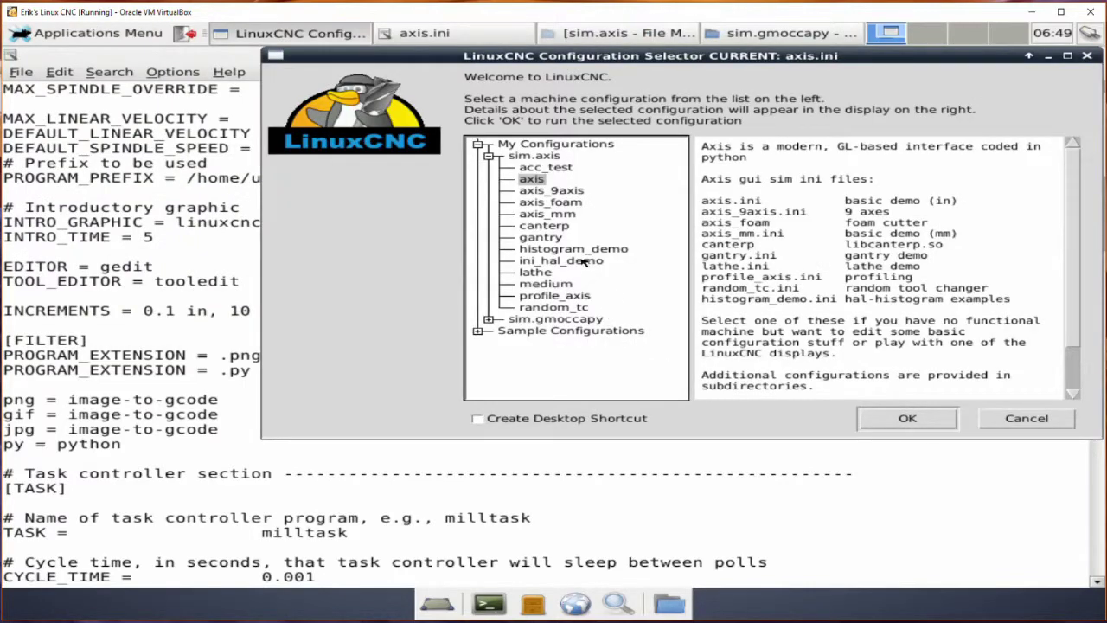
click(885, 414)
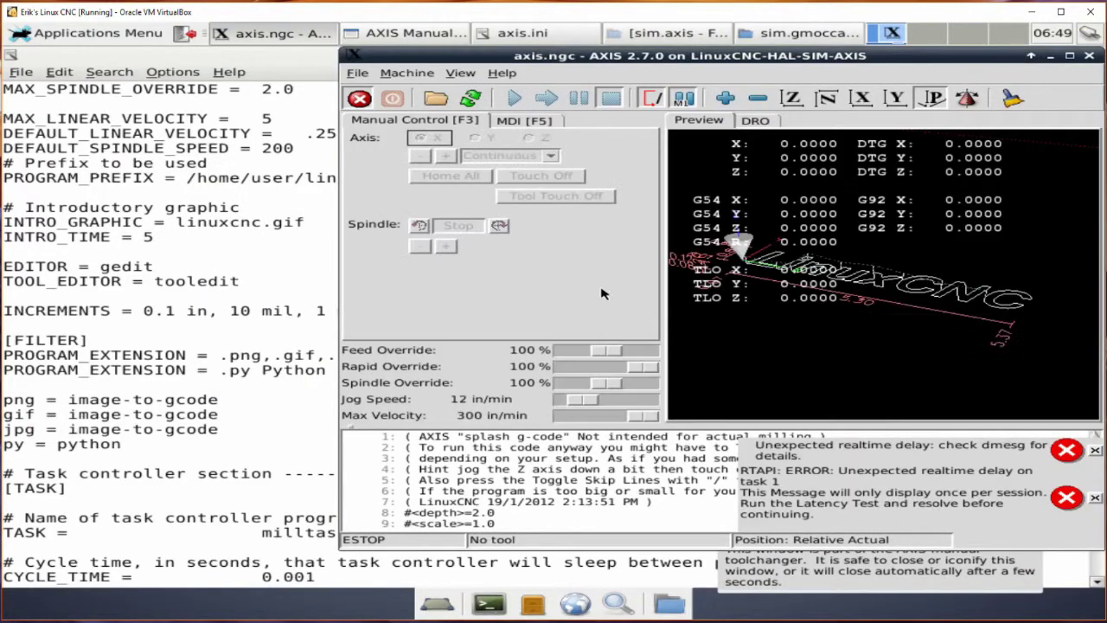
Power on AXIS, confirm only 0.1 in, 10 mil, 1 mil increments remain, and dismiss realtime warnings
click(359, 98)
click(391, 97)
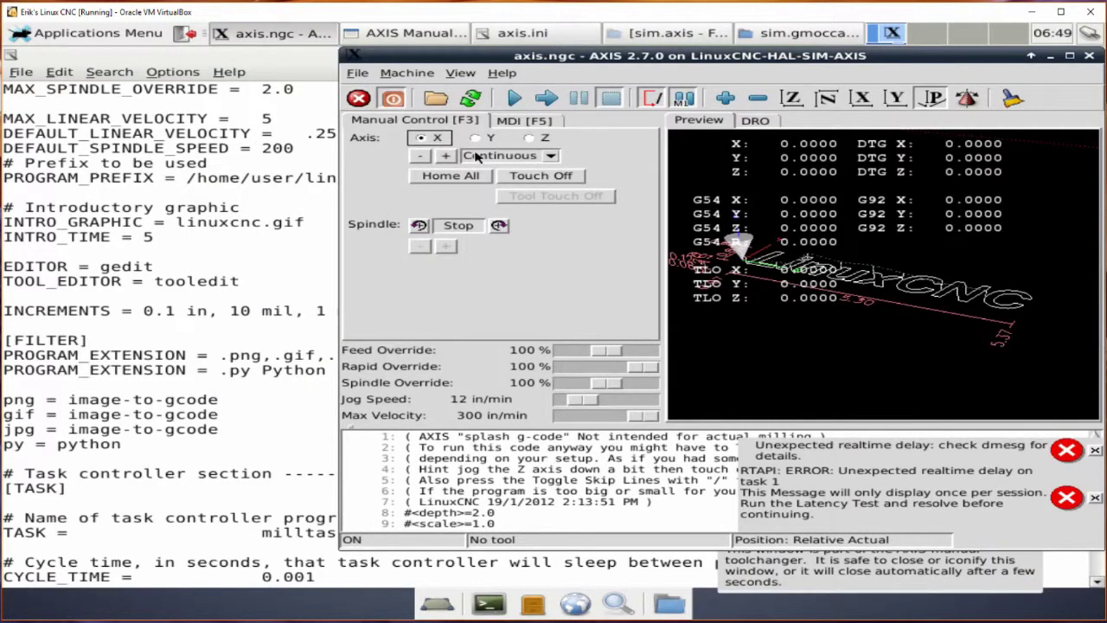
click(551, 156)
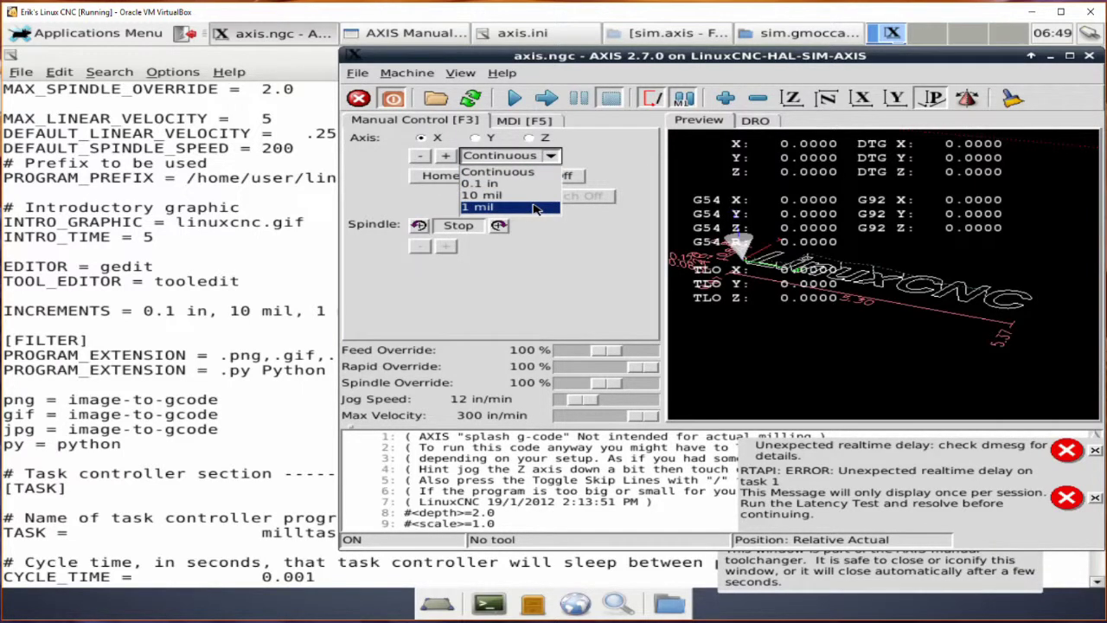
click(1097, 499)
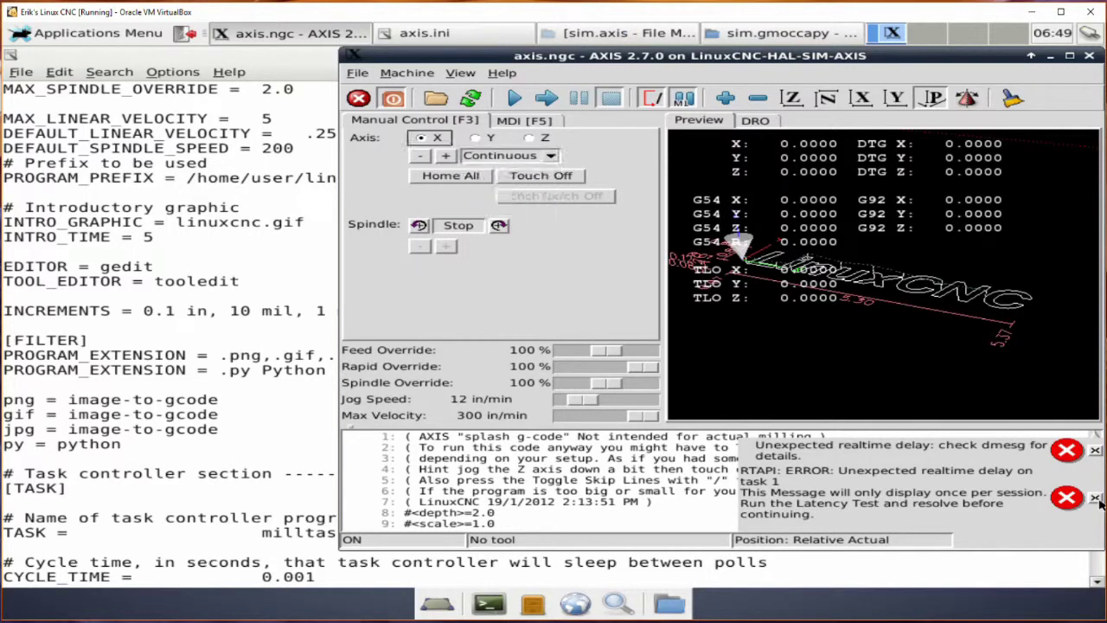
click(1095, 450)
click(1095, 499)
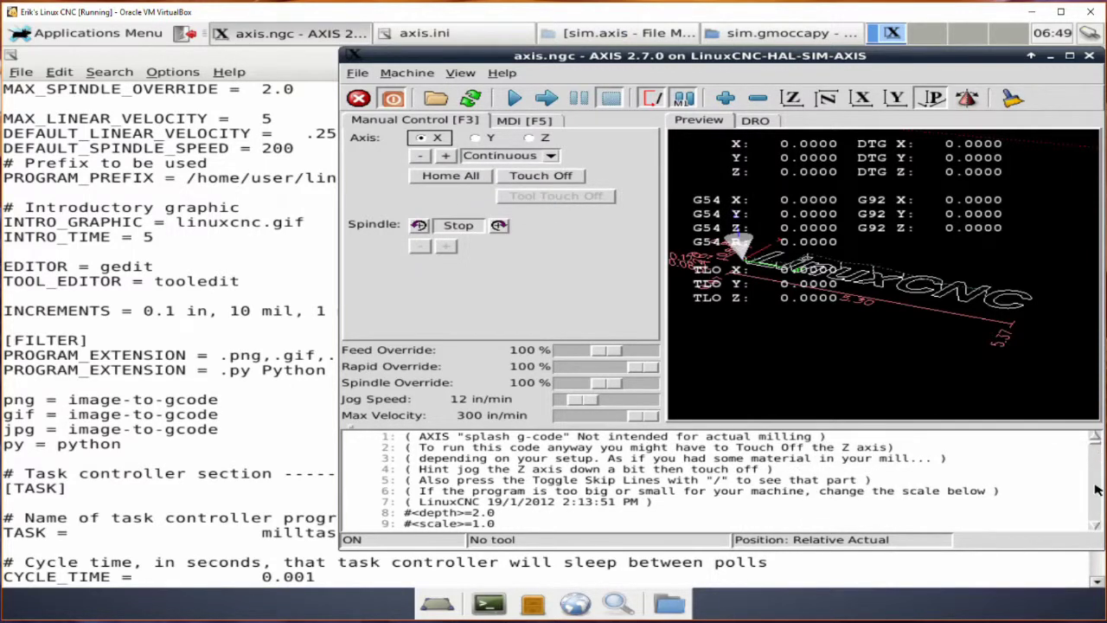
click(307, 369)
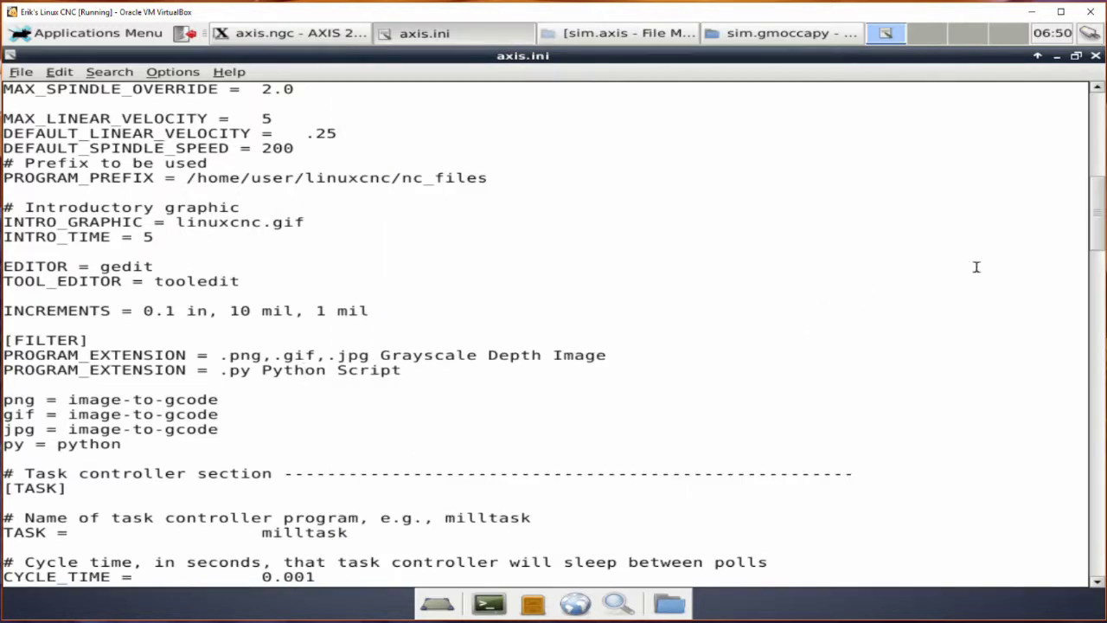
drag(1098, 216, 1100, 270)
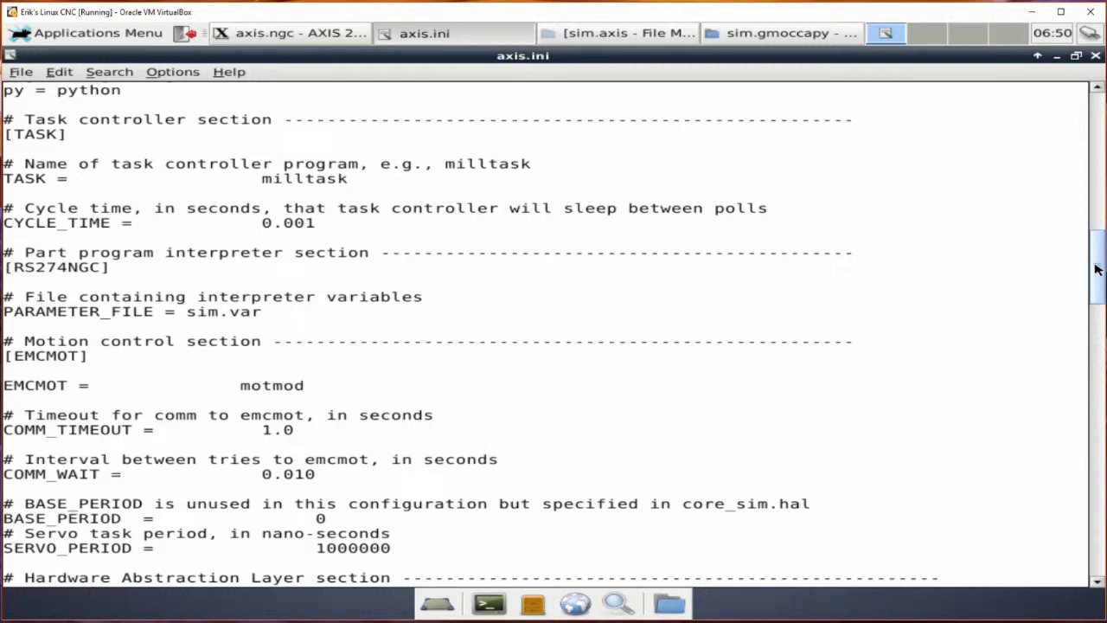
drag(1097, 269, 1100, 393)
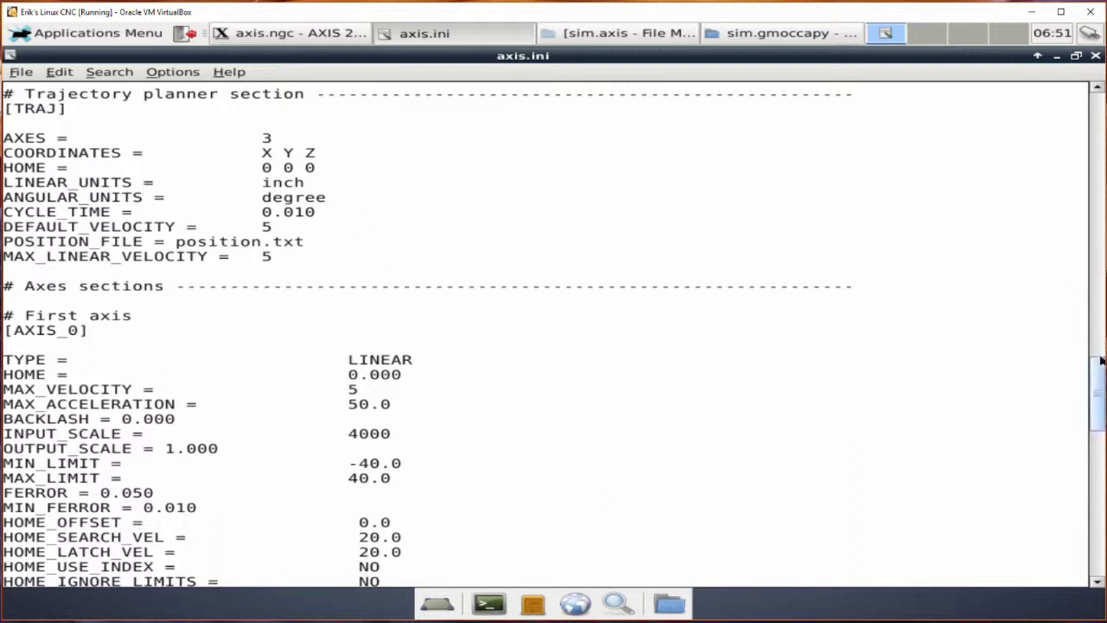
scroll(1098, 398, down, 1)
drag(1098, 397, 1100, 421)
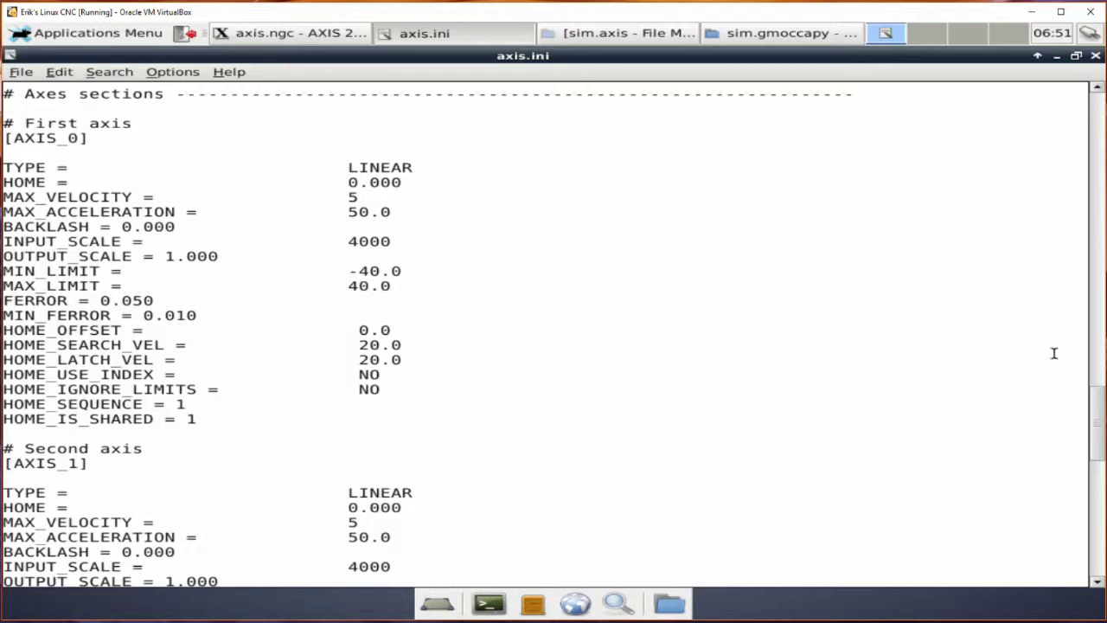
drag(1101, 407, 1102, 538)
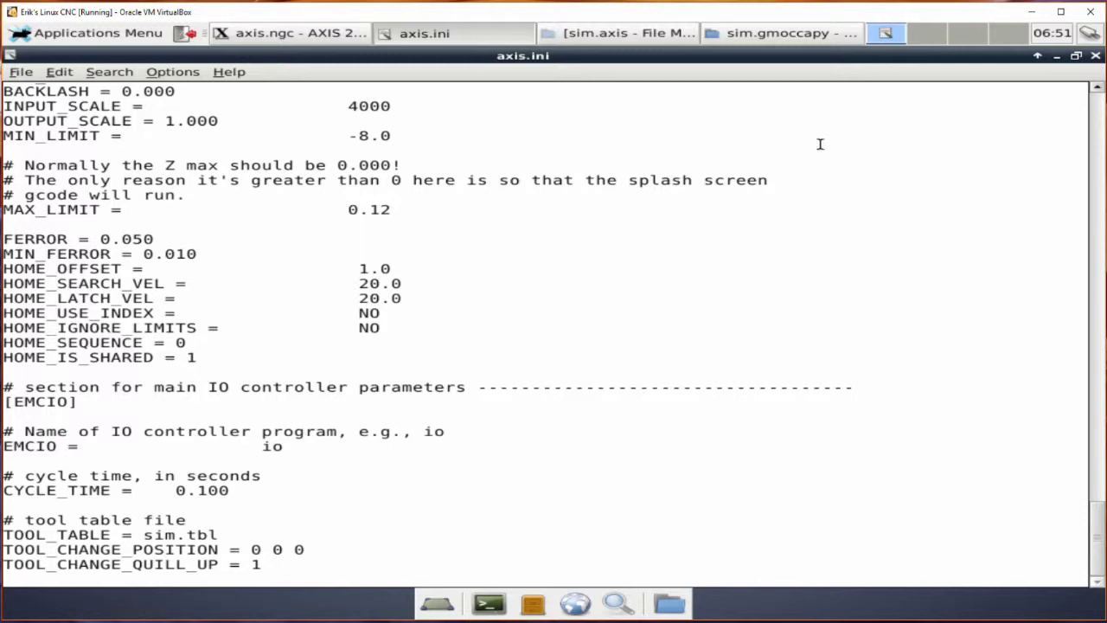
Bring the sim.gmoccapy File Manager forward and scroll through gmoccapy.ini, tool.tbl and sim.var
click(789, 35)
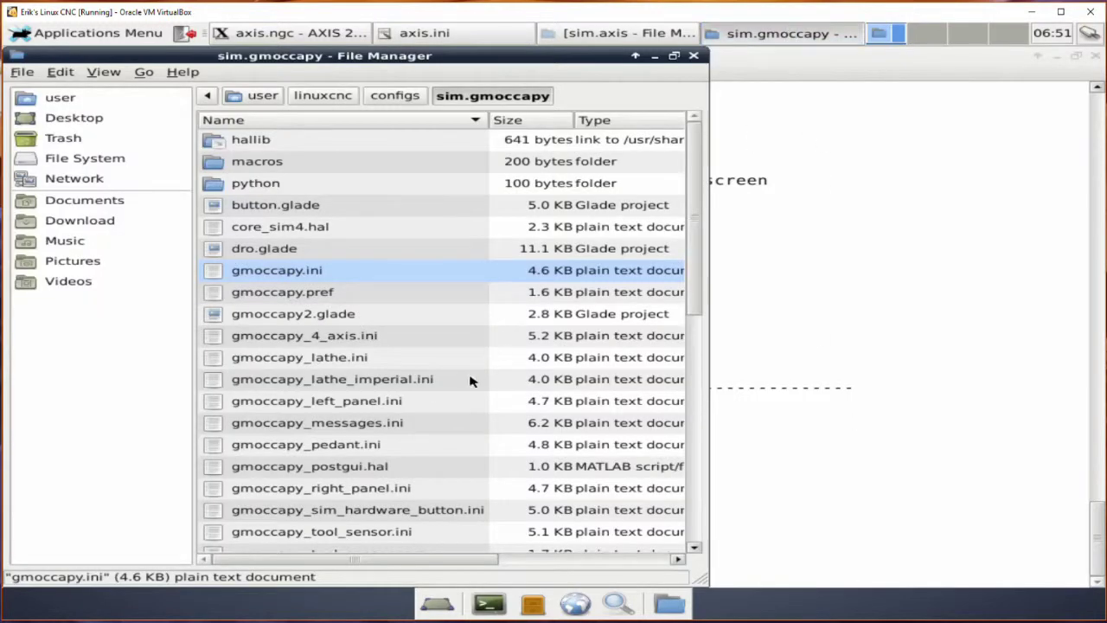
drag(697, 248, 689, 456)
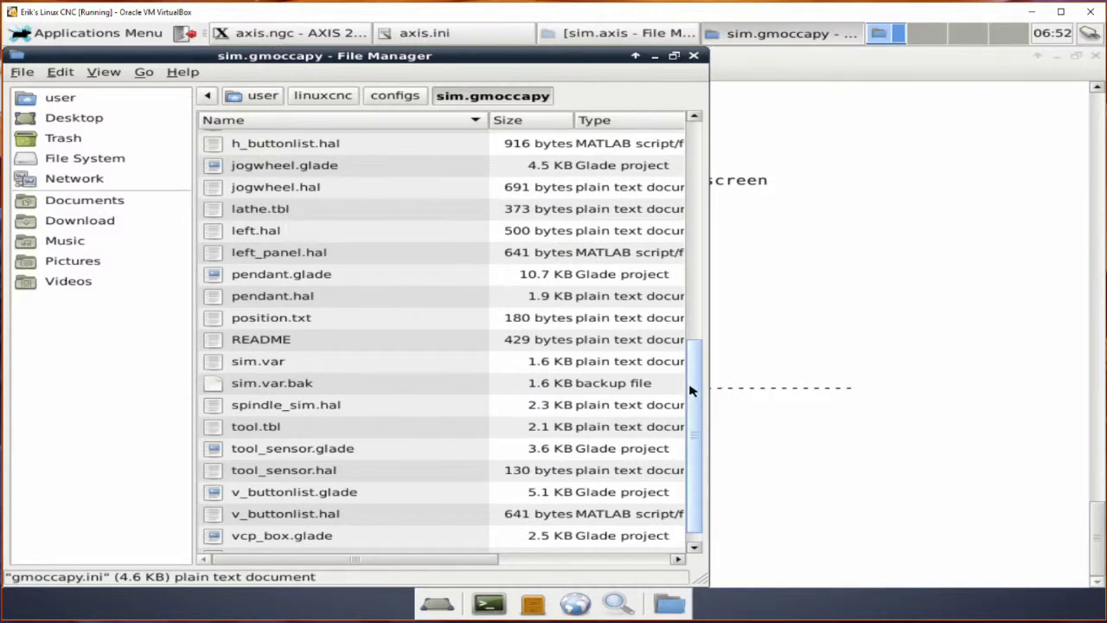
drag(690, 391, 701, 243)
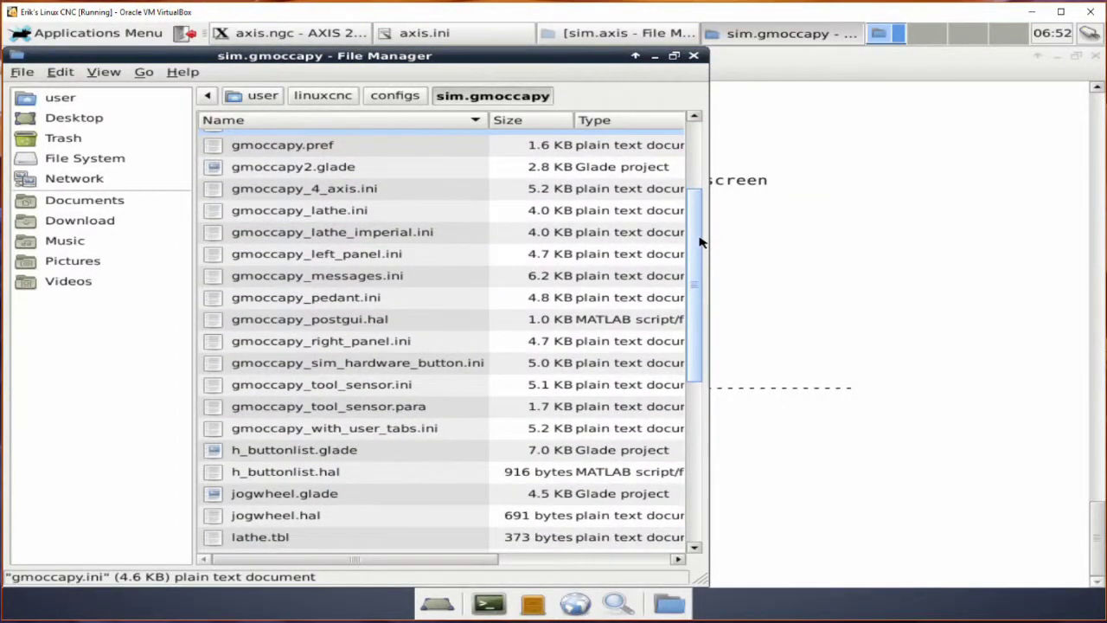